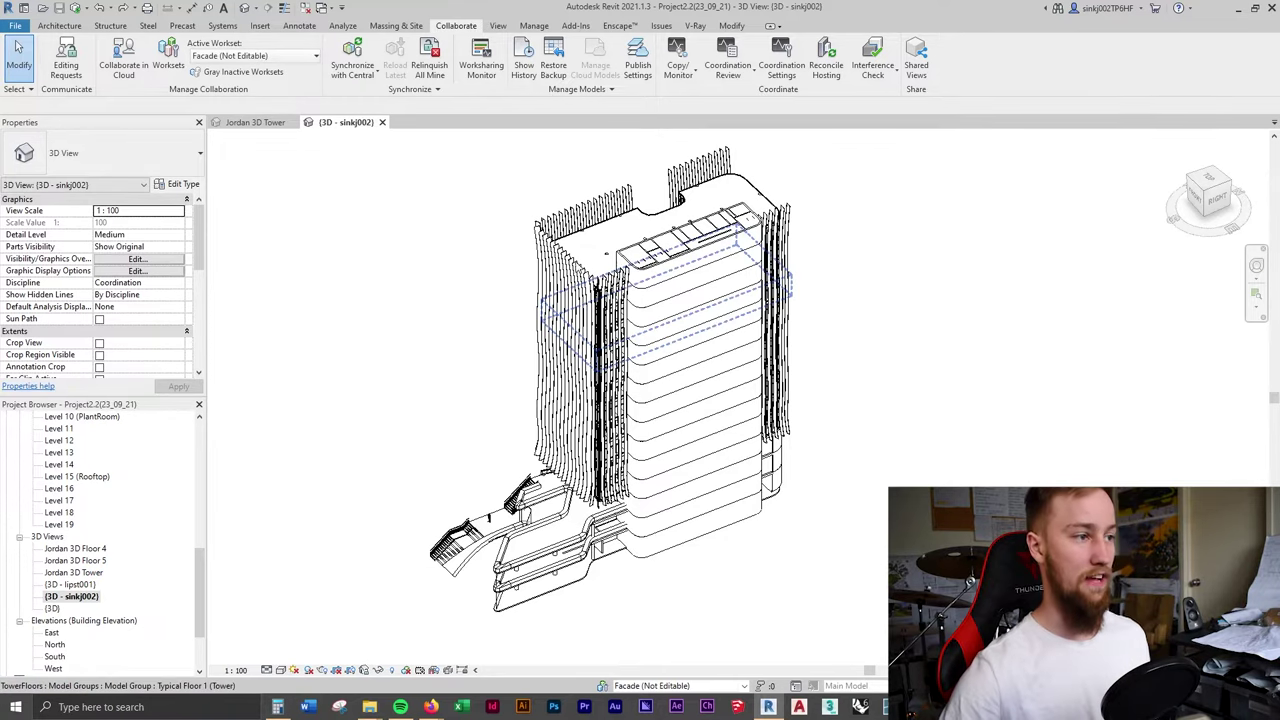
Step: Hide the imported facade wood wave.sat category in the 3D view's visibility overrides
left_click(682, 170)
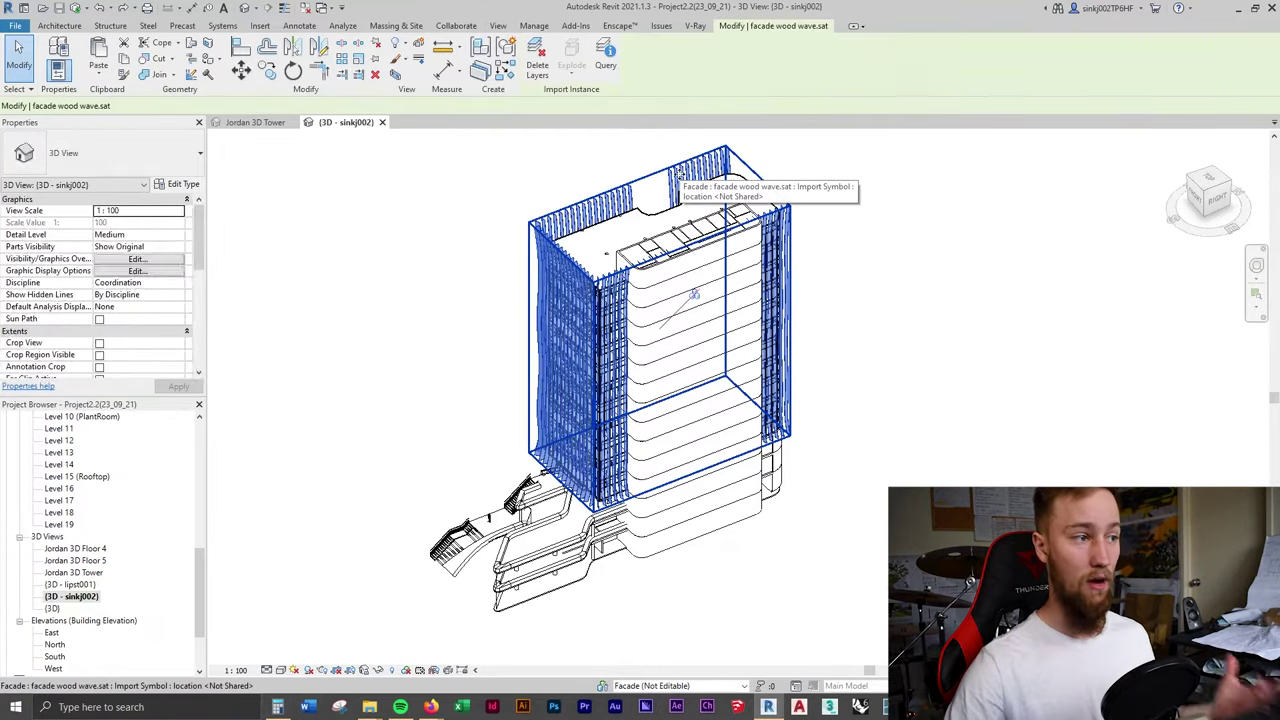
key("Escape")
left_click(680, 170)
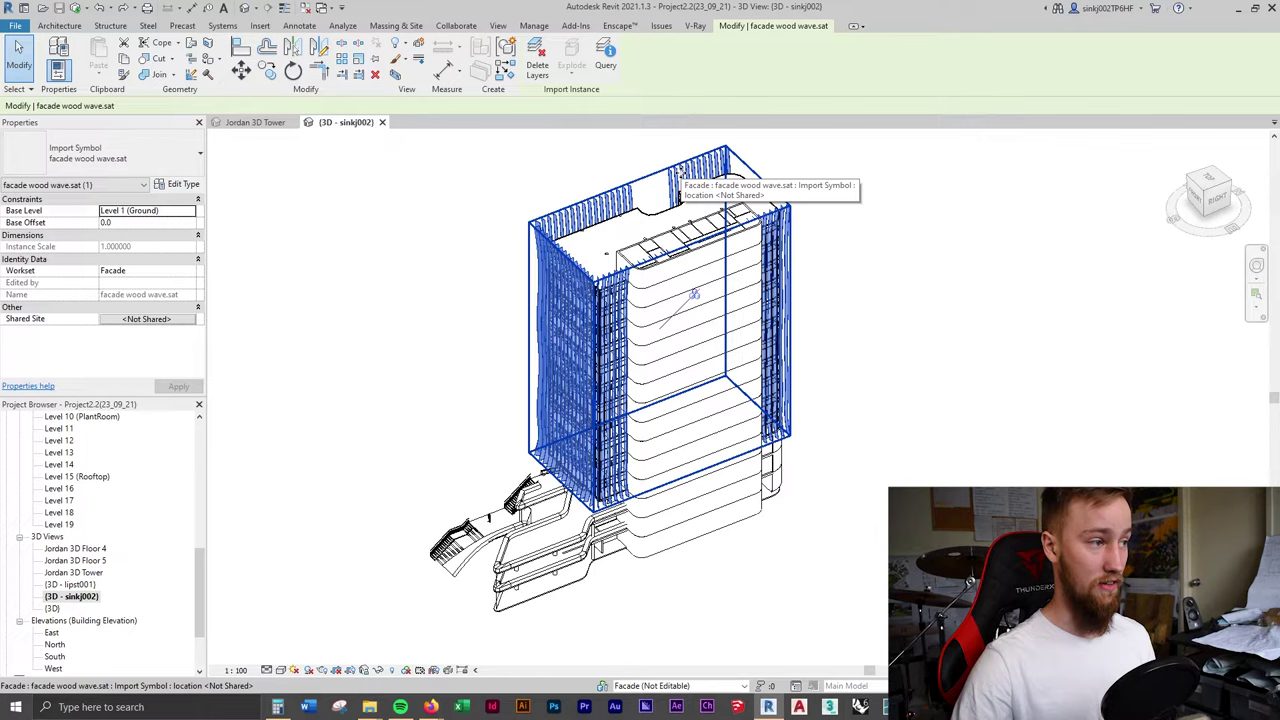
key("v")
key("v")
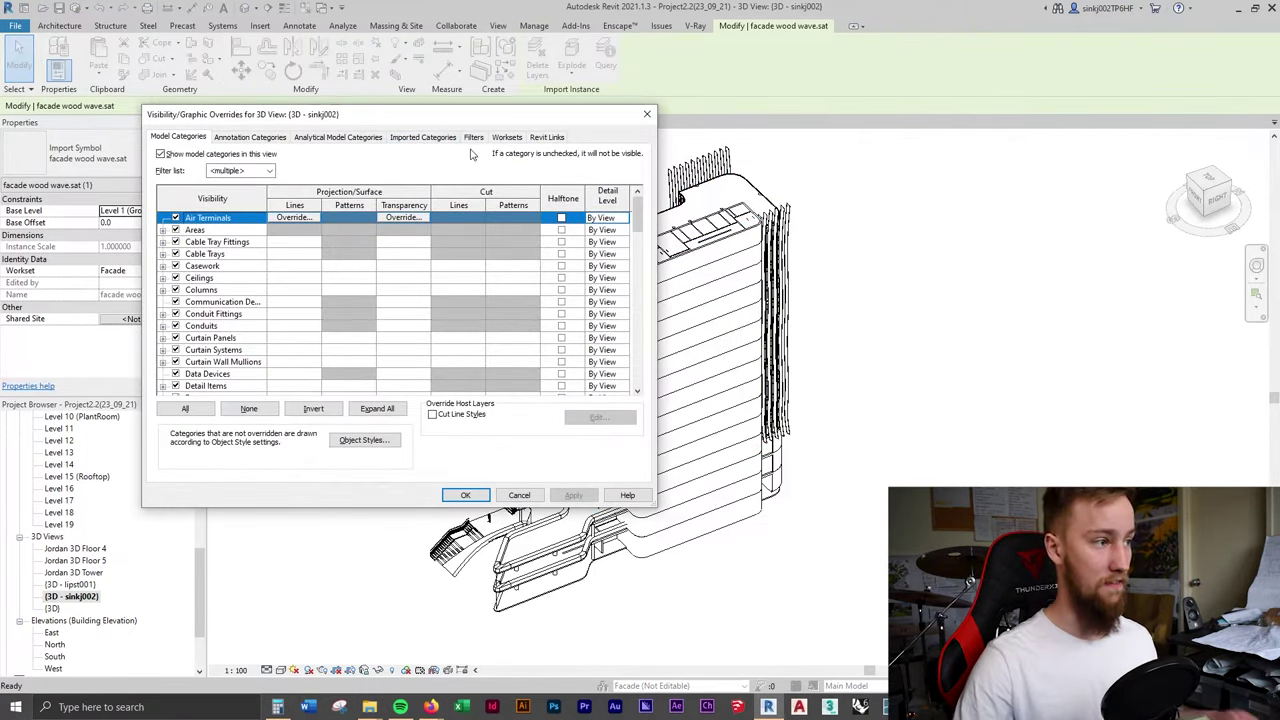
left_click(423, 137)
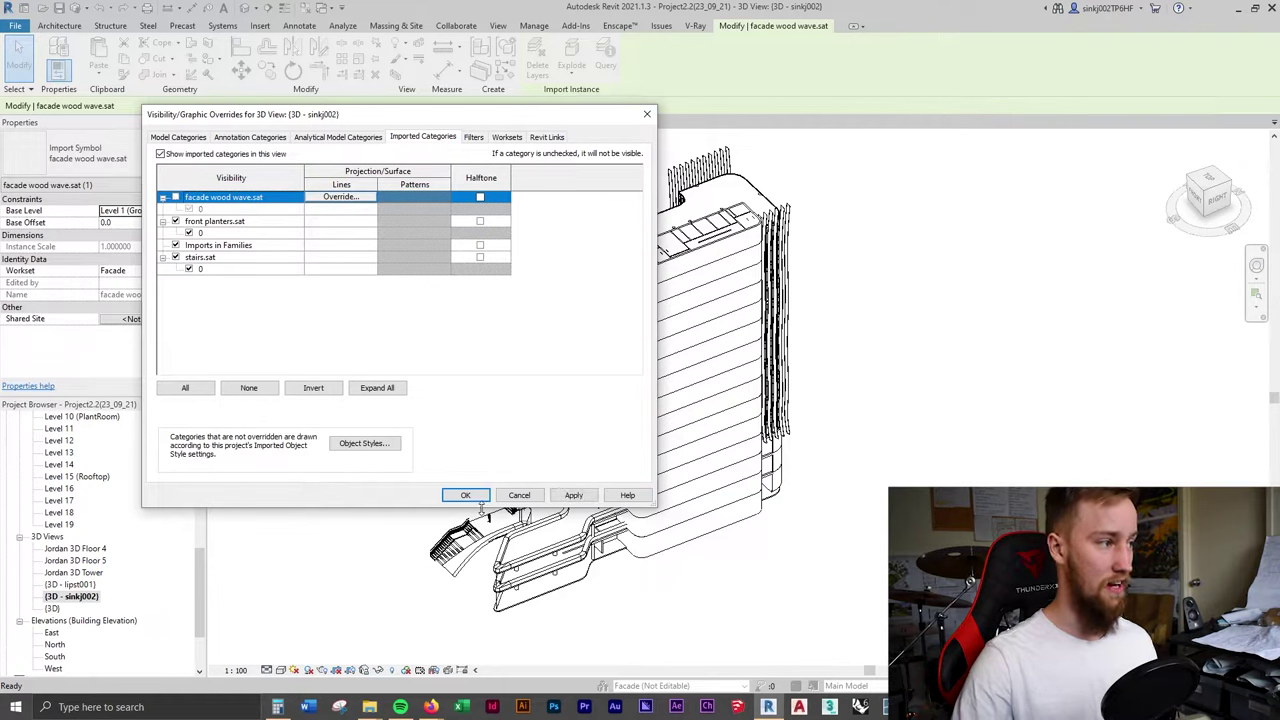
left_click(573, 495)
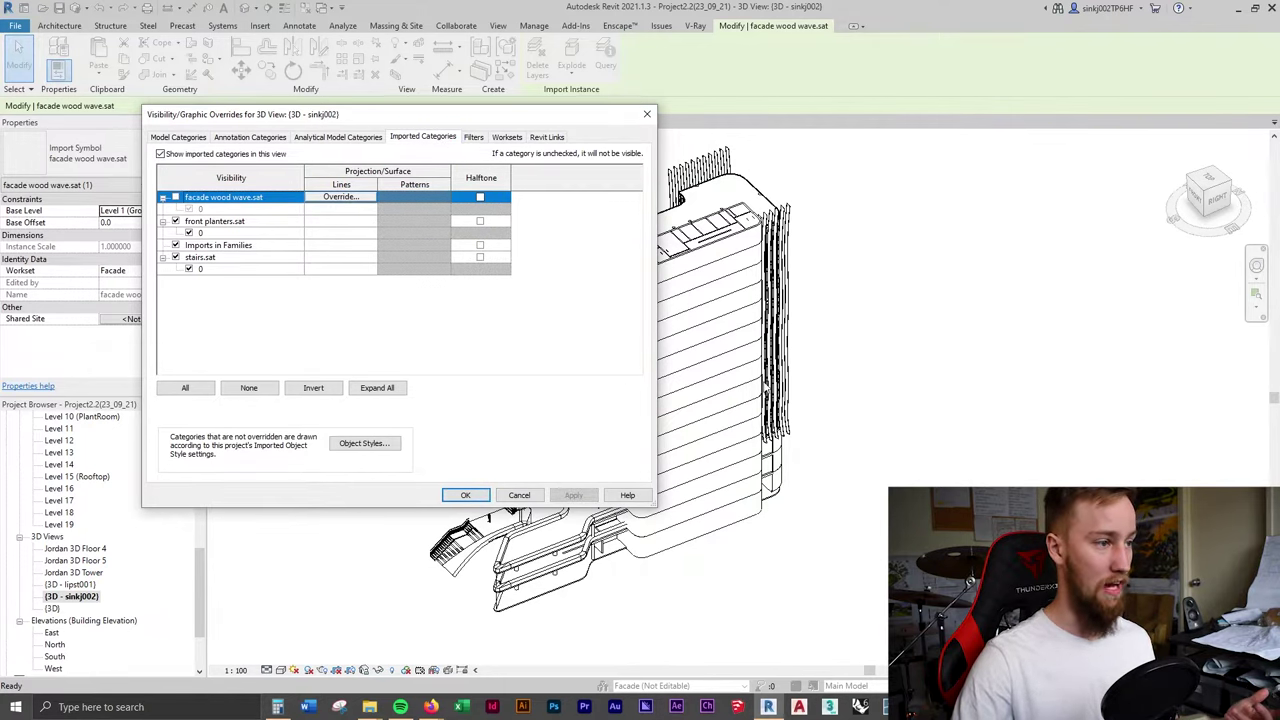
left_click(468, 495)
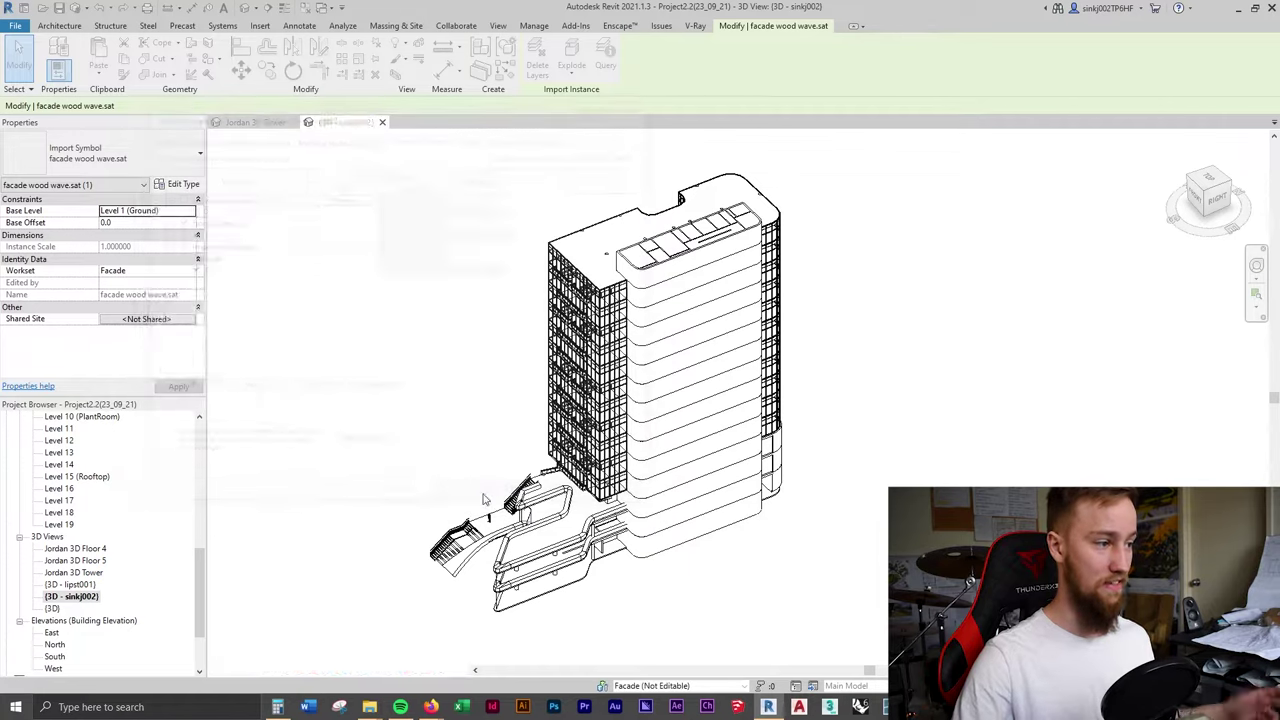
left_click(888, 306)
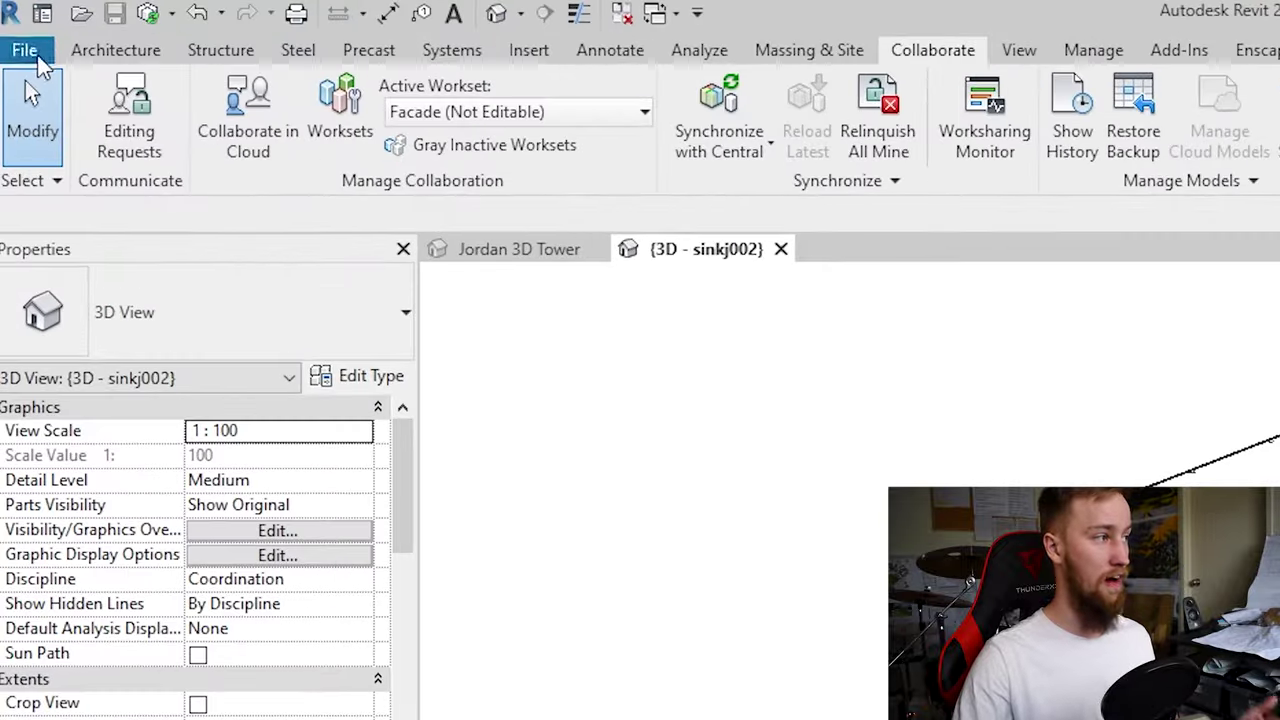
Step: Start a DWG export of the current 3D view and set solids to export as ACIS solids
left_click(15, 25)
mouse_move(52, 226)
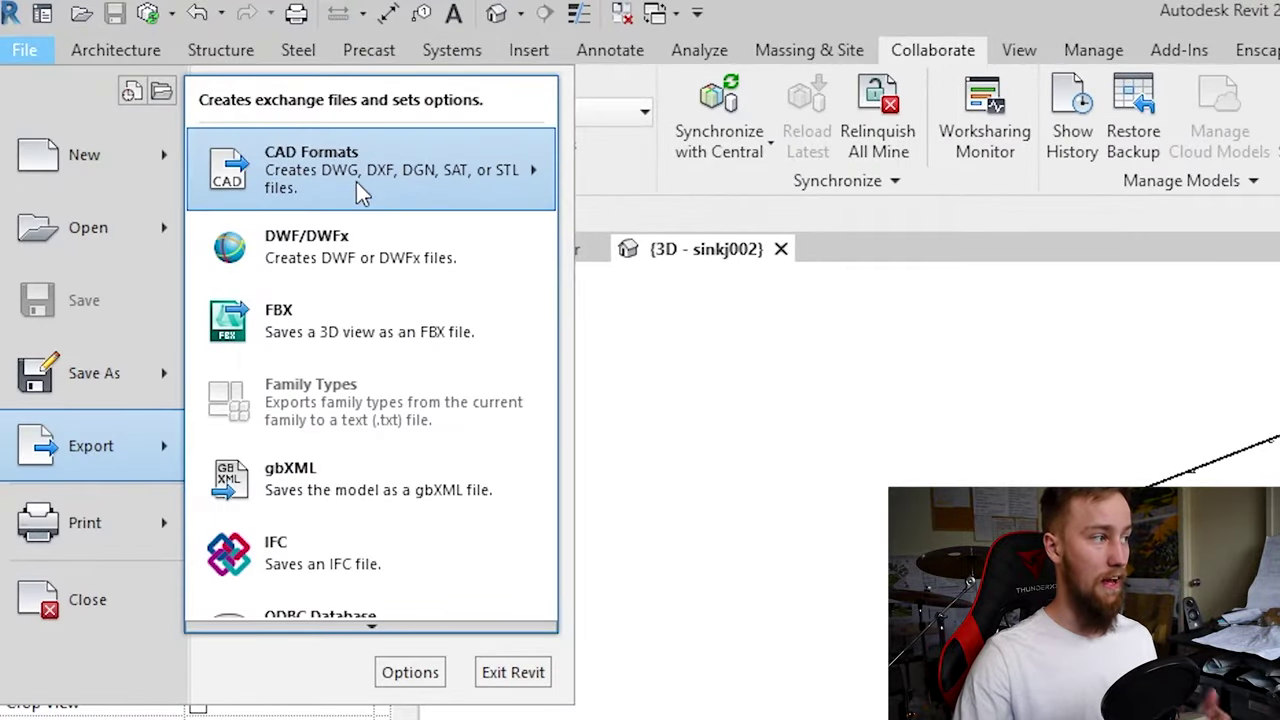
mouse_move(358, 180)
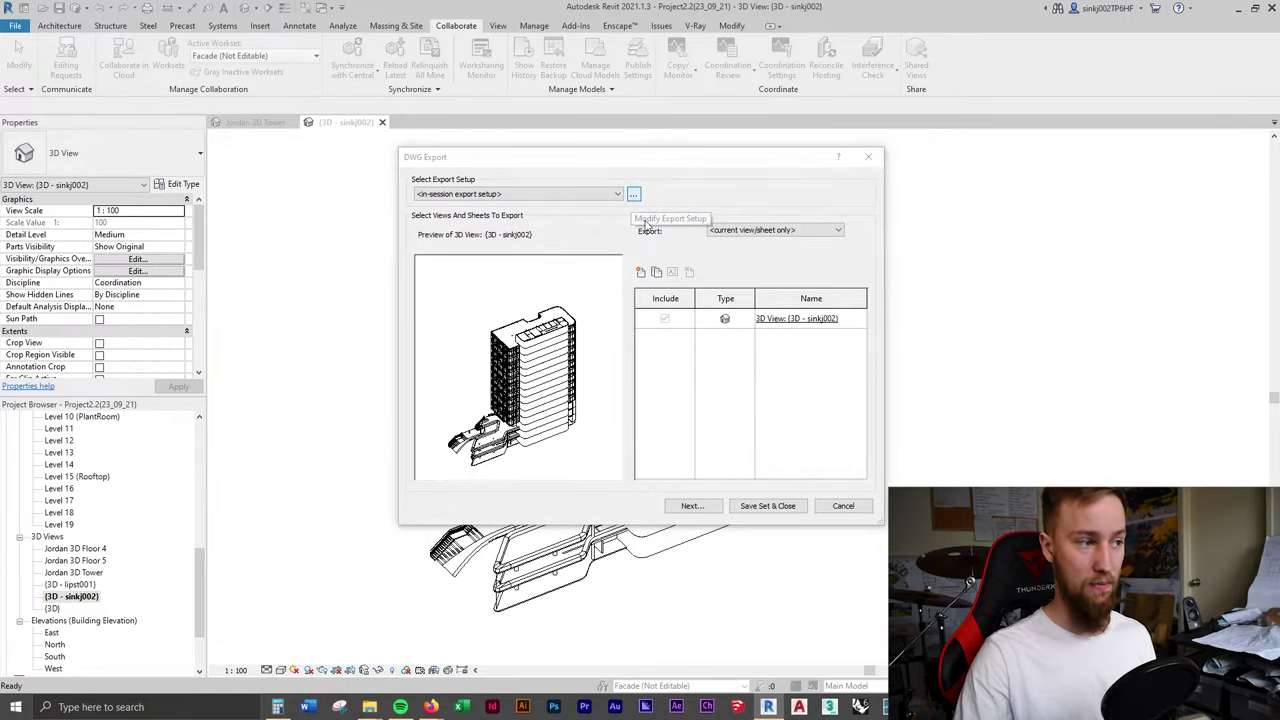
left_click(635, 196)
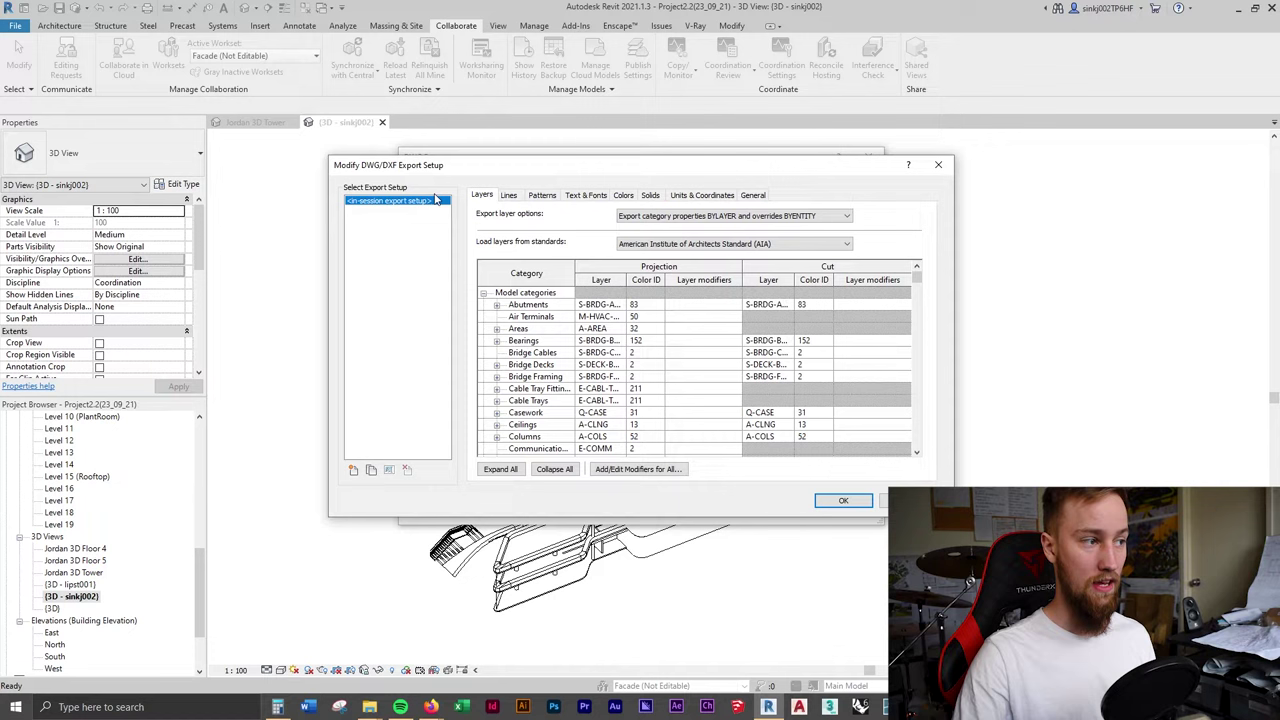
left_click(650, 196)
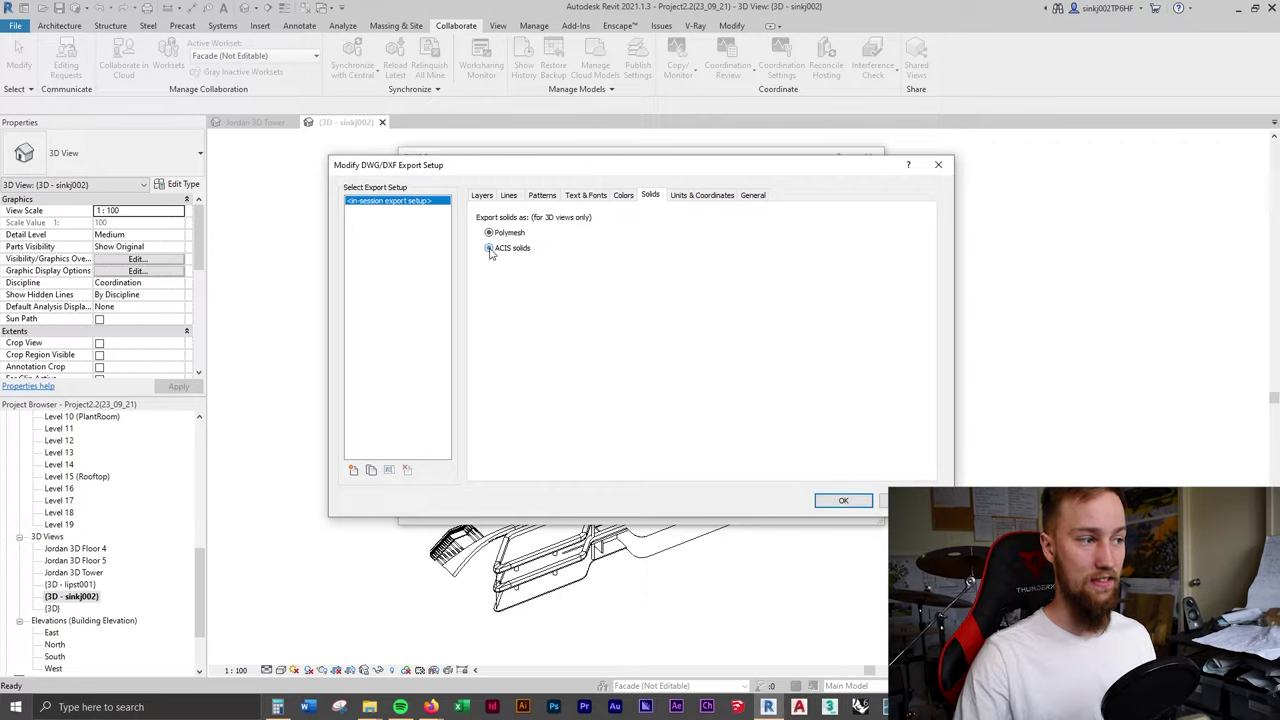
left_click(840, 501)
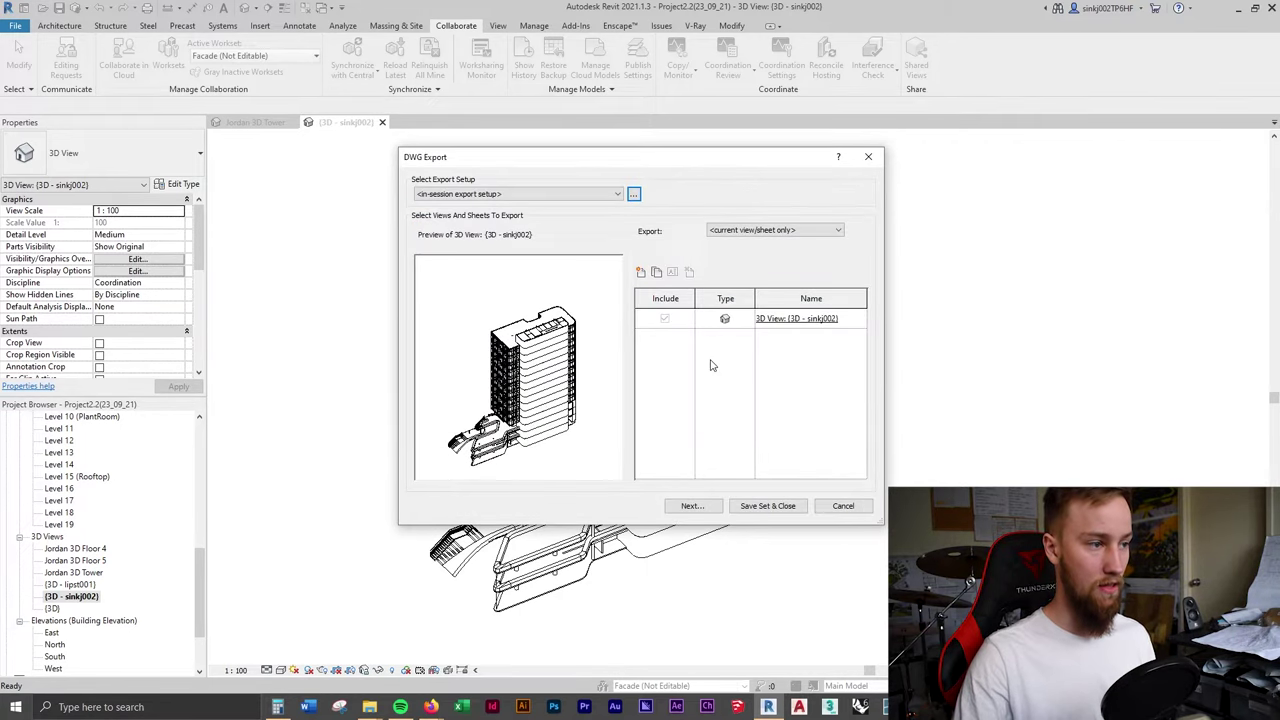
Step: Export the 3D view as an AutoCAD 2018 DWG file, keeping the suggested file name
left_click(710, 508)
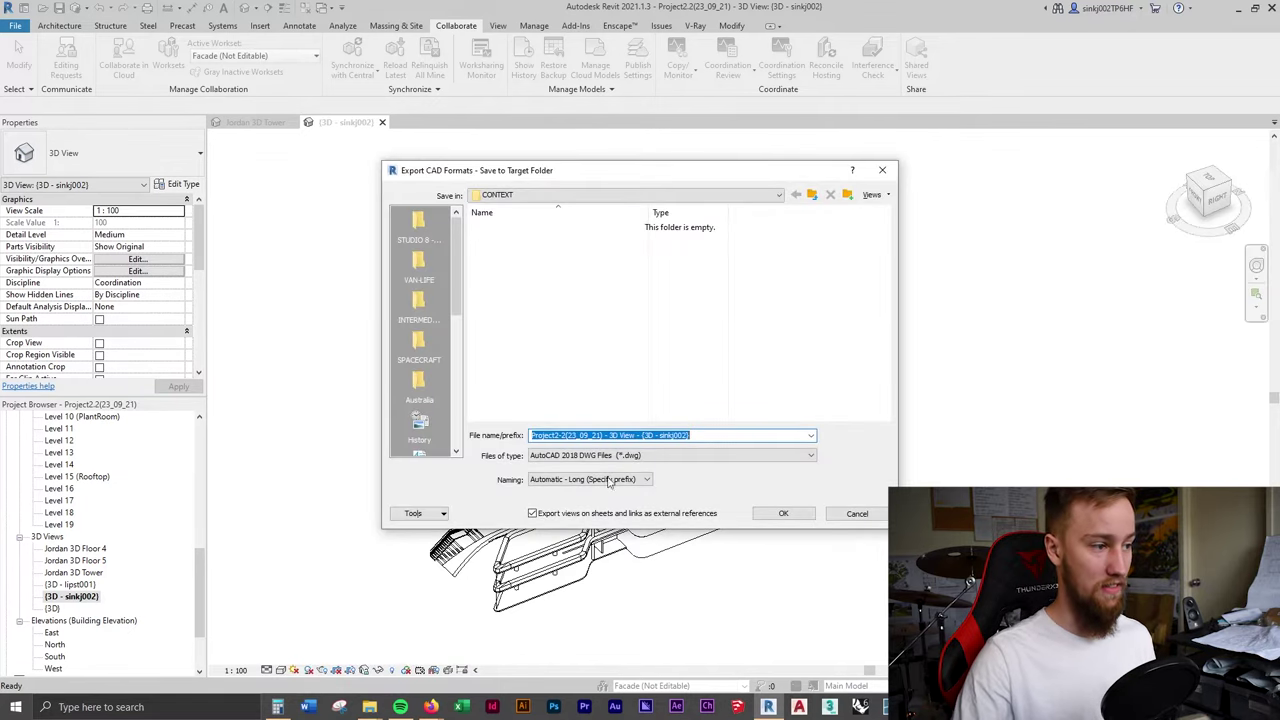
left_click(570, 456)
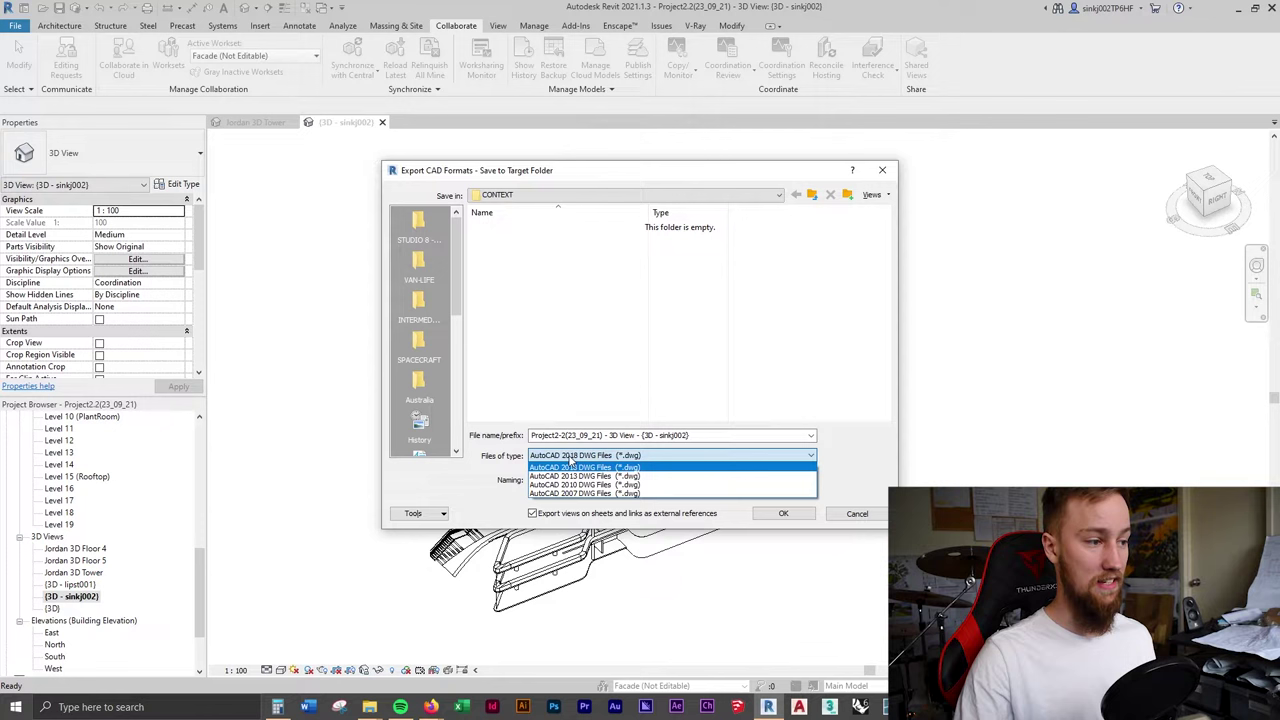
left_click(574, 467)
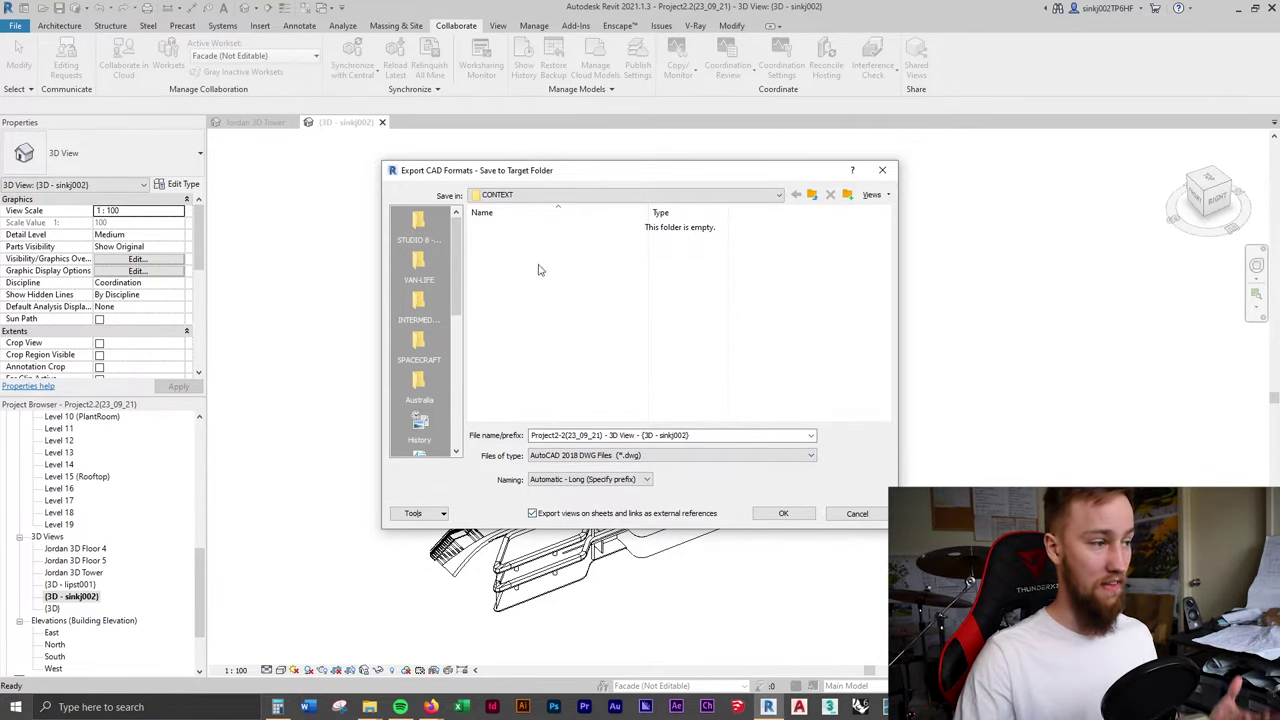
left_click(784, 514)
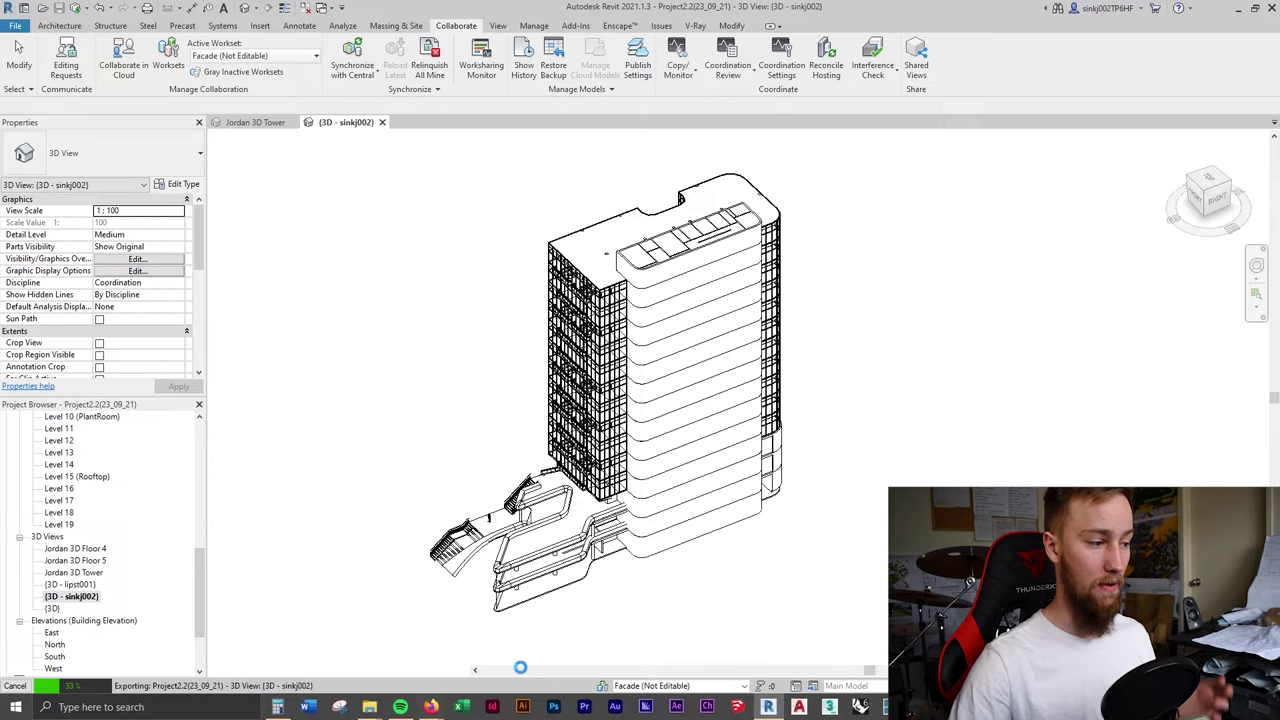
Step: Switch to Rhino and import the exported DWG from the ASSESSMENT 2 folder with model and layout units in millimeters
left_click(860, 706)
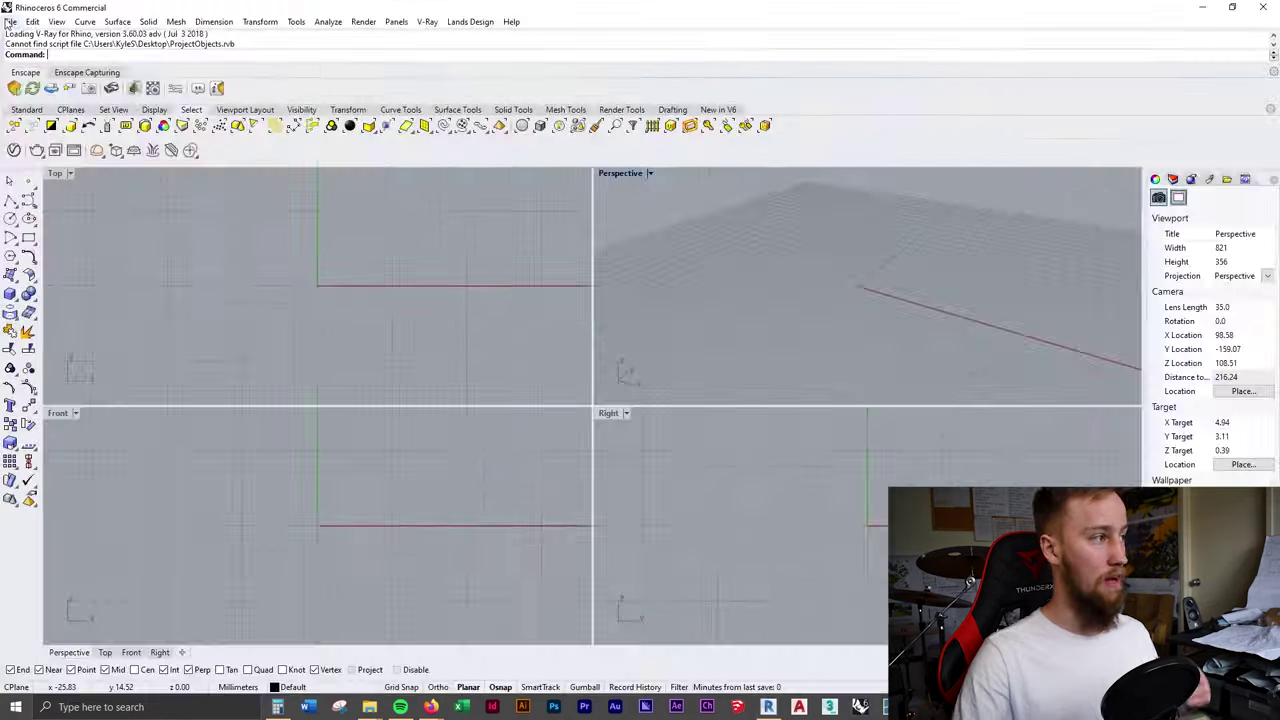
left_click(10, 21)
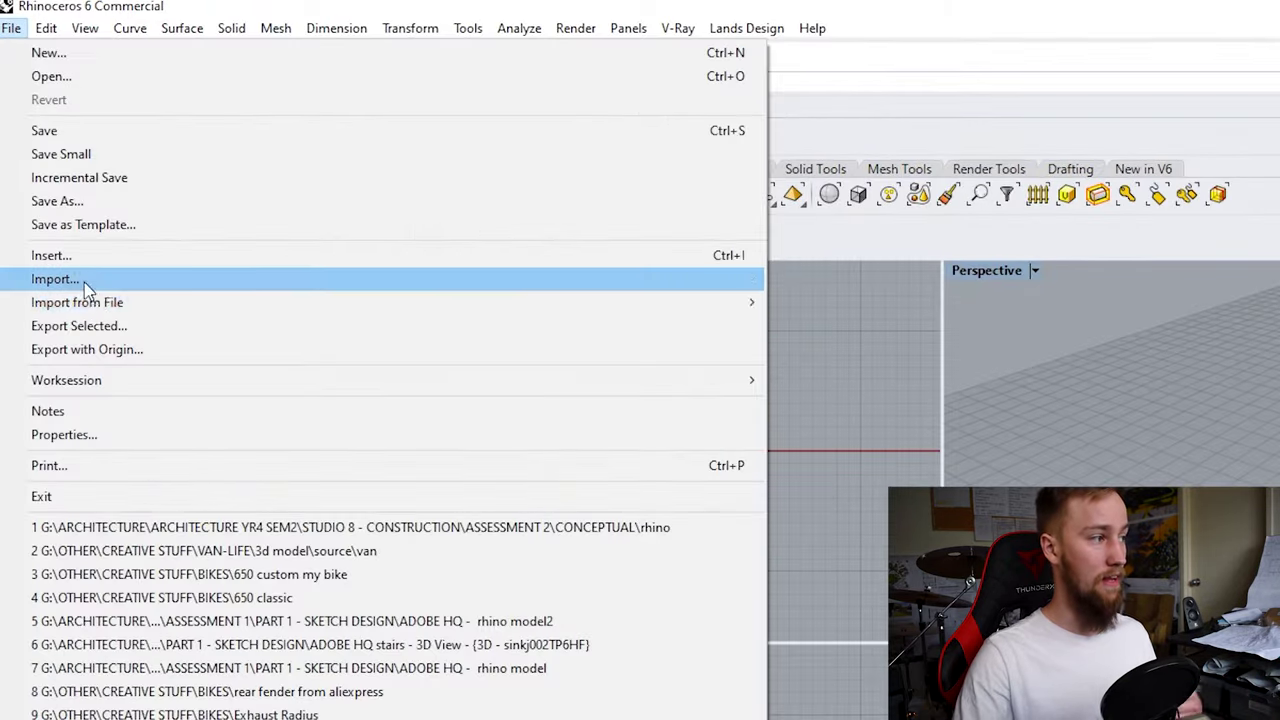
left_click(84, 282)
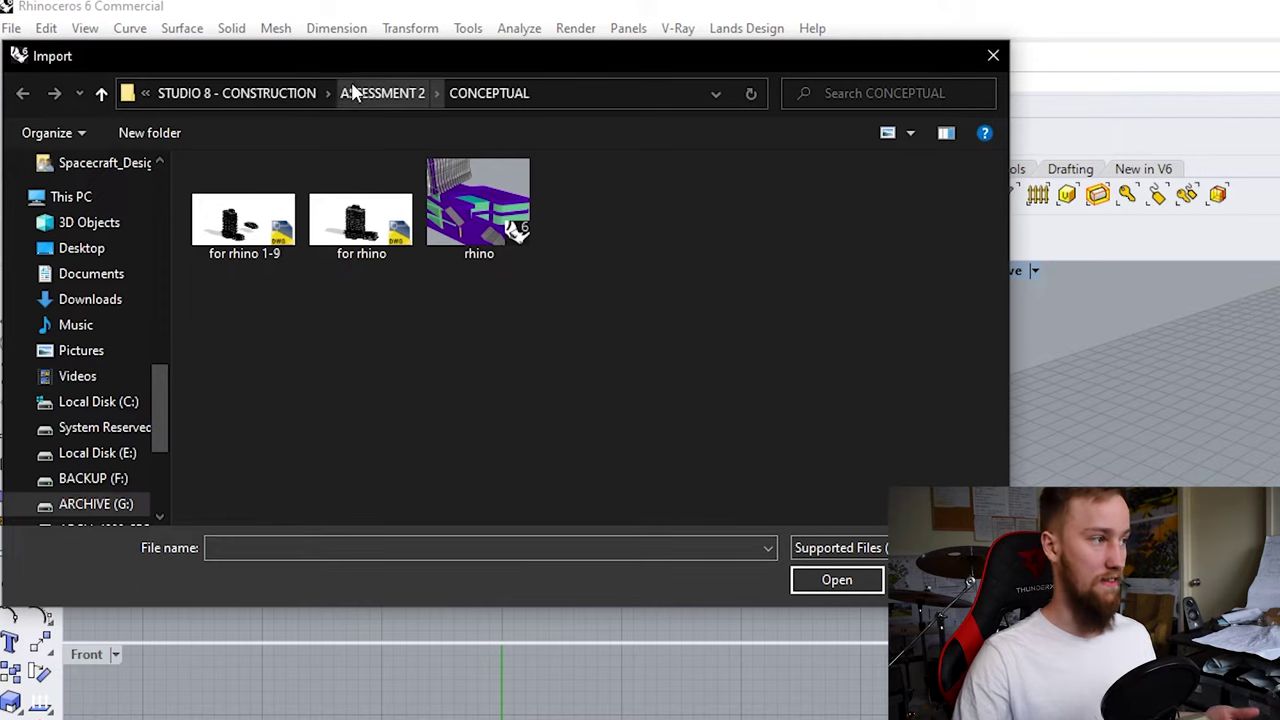
left_click(360, 93)
double_click(280, 218)
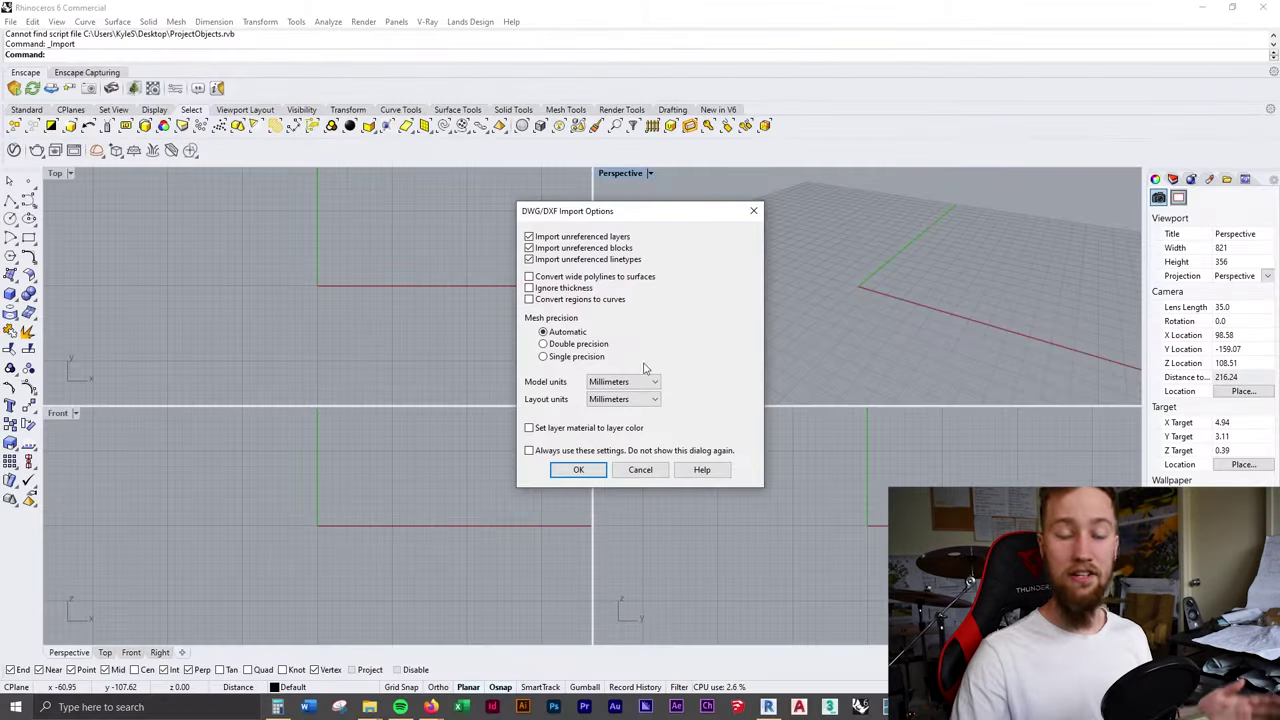
left_click(579, 471)
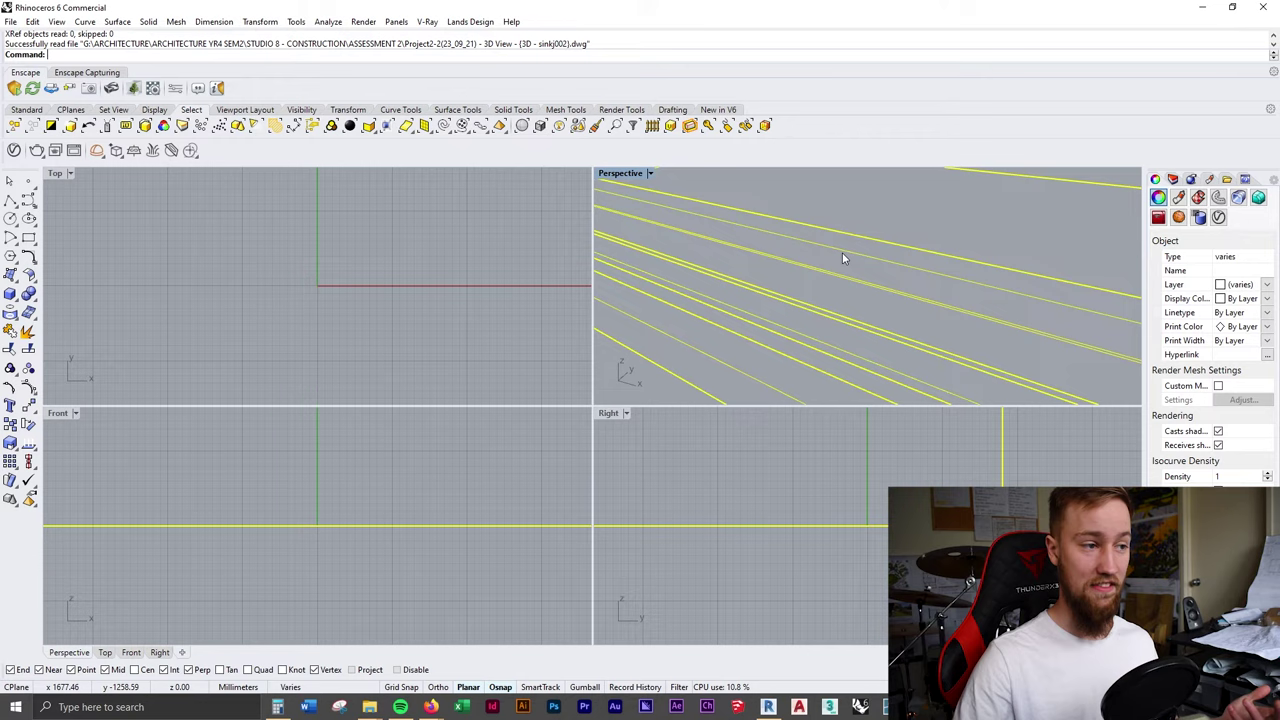
Step: Deselect the imported tower and set the Perspective viewport to Shaded display
scroll(740, 316, "down", 5)
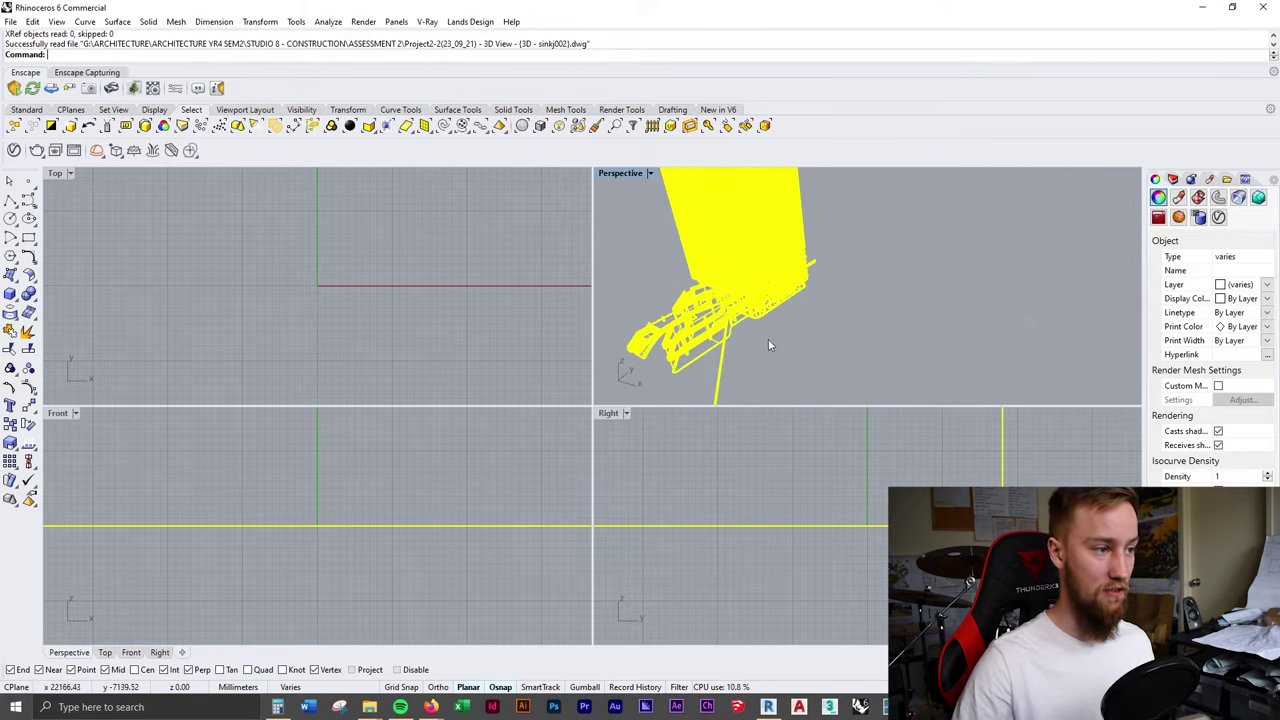
right_click_drag(769, 345, 913, 335)
key("Escape")
scroll(810, 322, "up", 4)
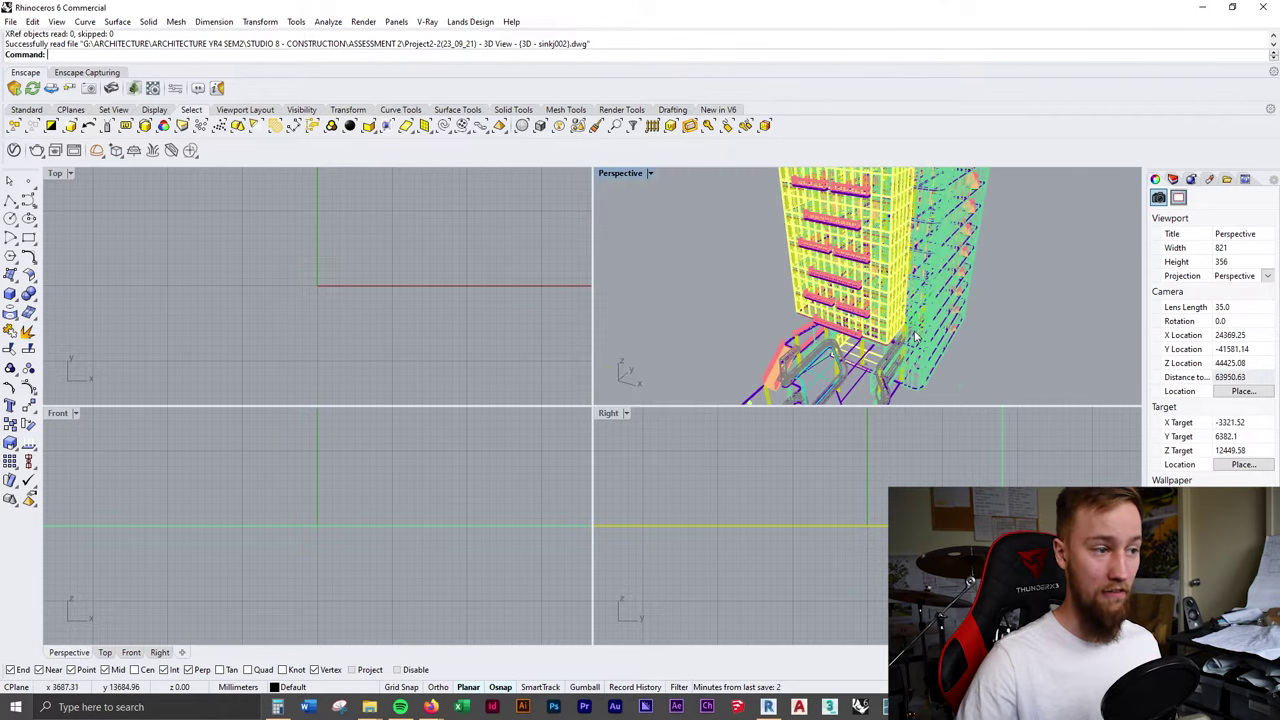
left_click(650, 175)
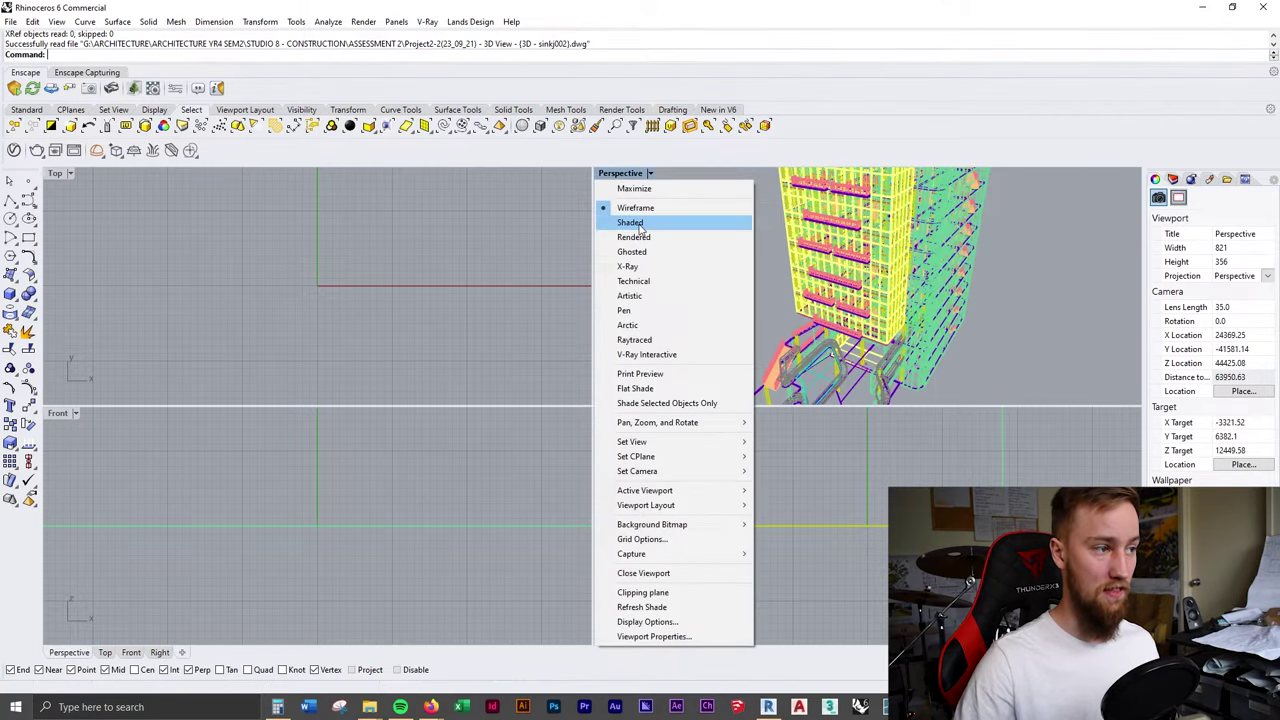
left_click(650, 224)
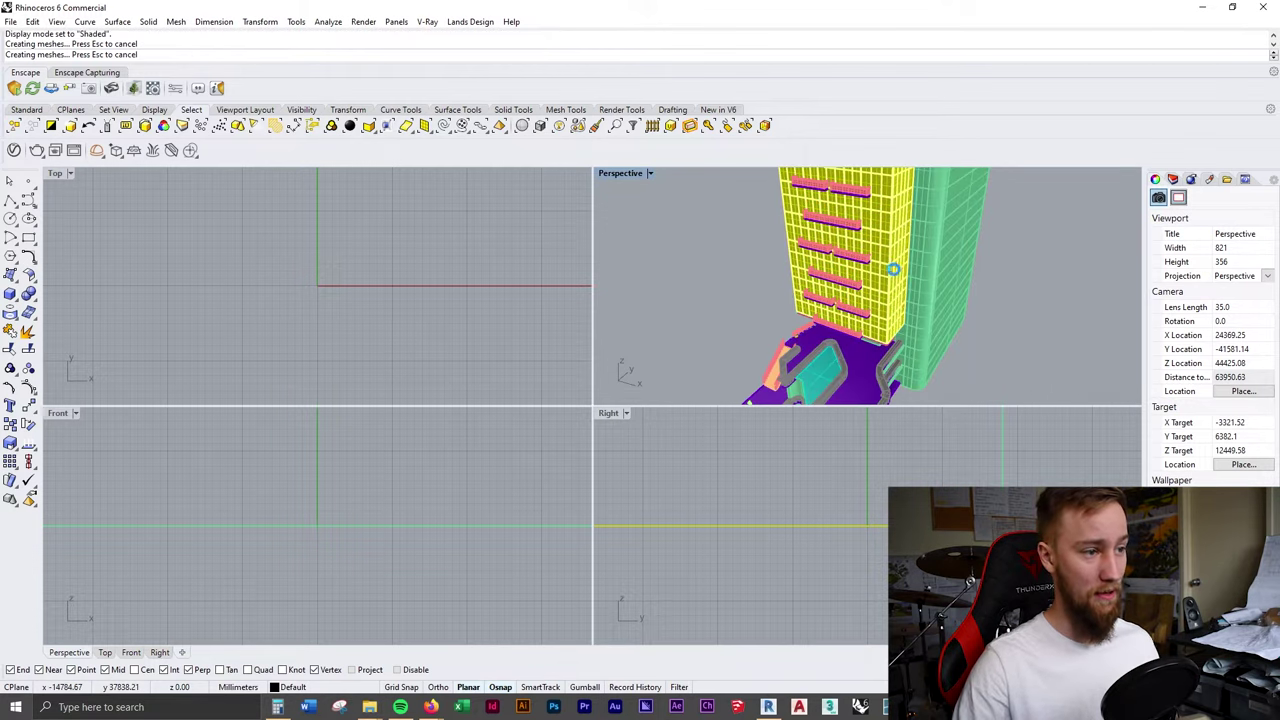
scroll(905, 290, "down", 2)
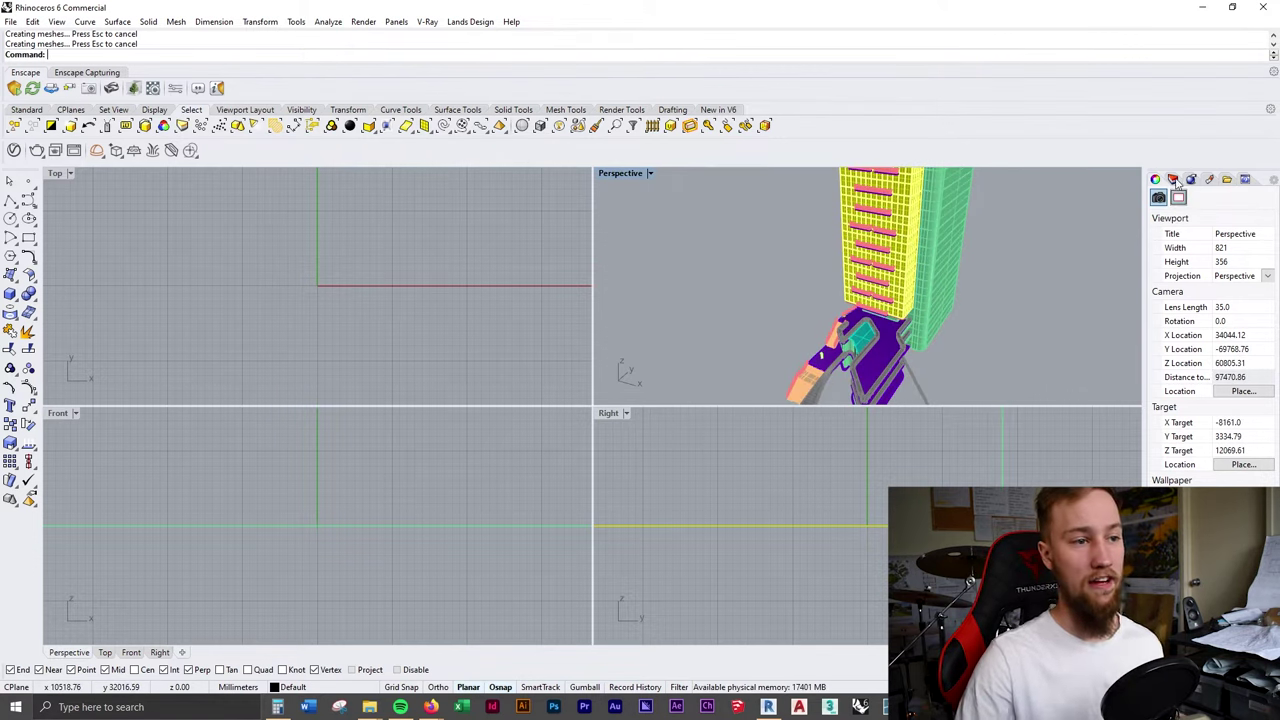
Step: Show the layer list and maximize the Perspective viewport around the tower
left_click(1175, 180)
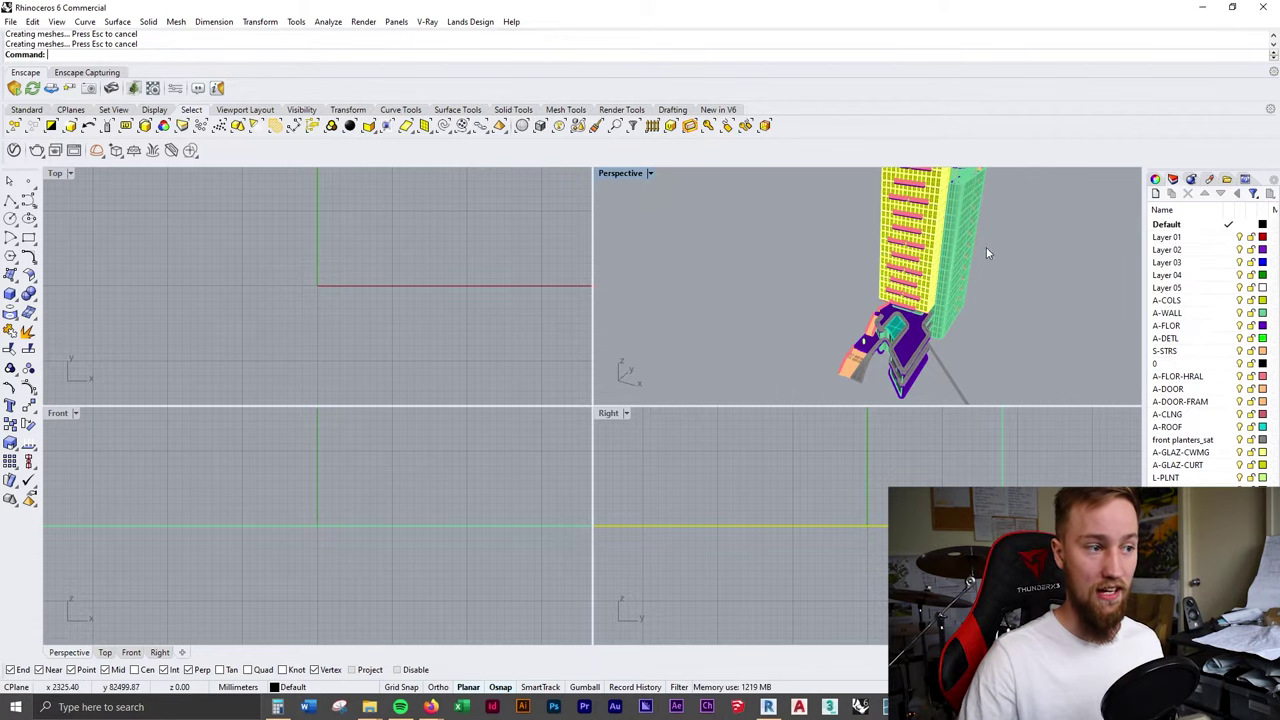
right_click_drag(986, 249, 956, 302, "shift")
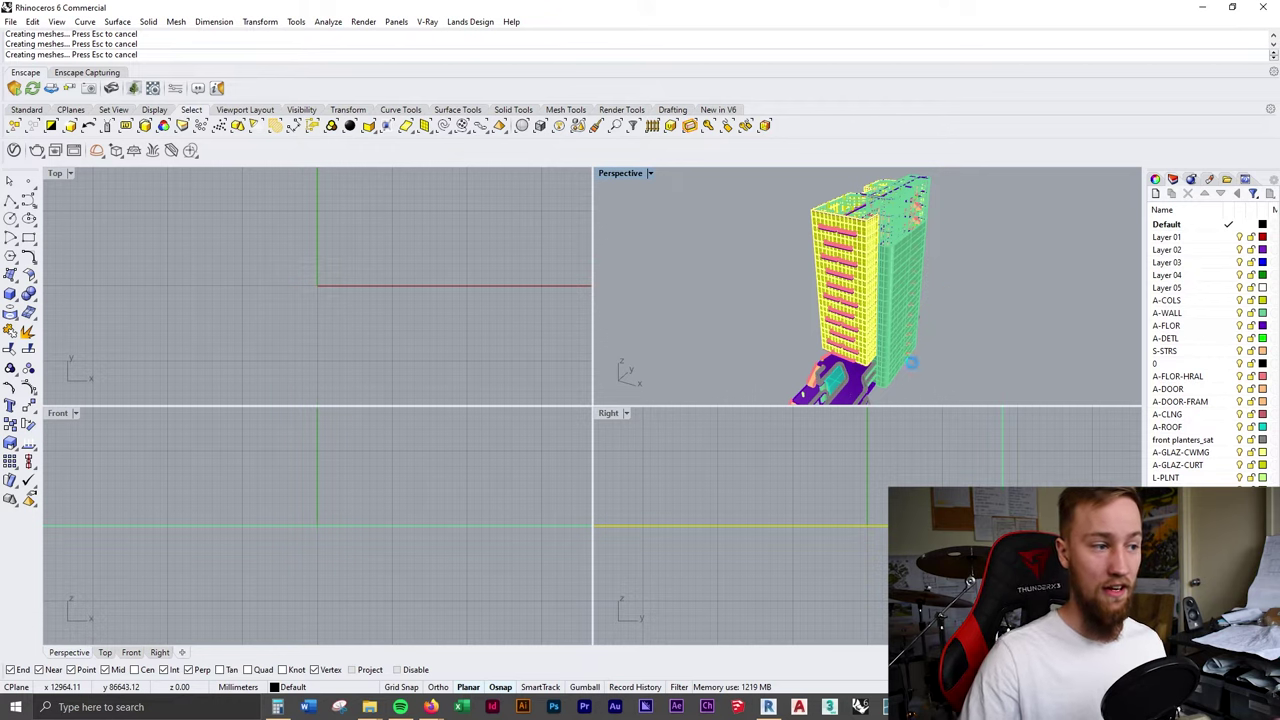
double_click(630, 173)
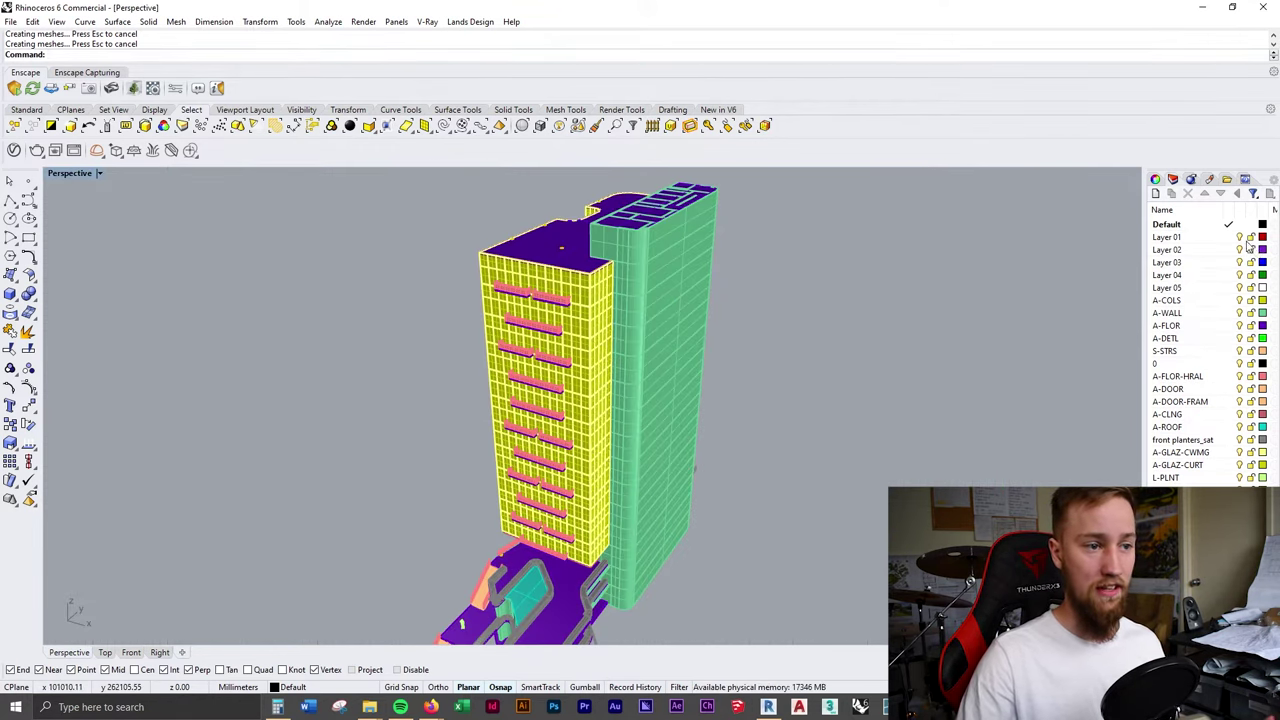
Step: Turn off all layers from Layer 01 to A-AREA except A-WALL, A-GLAZ-CWMG and A-GLAZ-CURT
left_click(1193, 237)
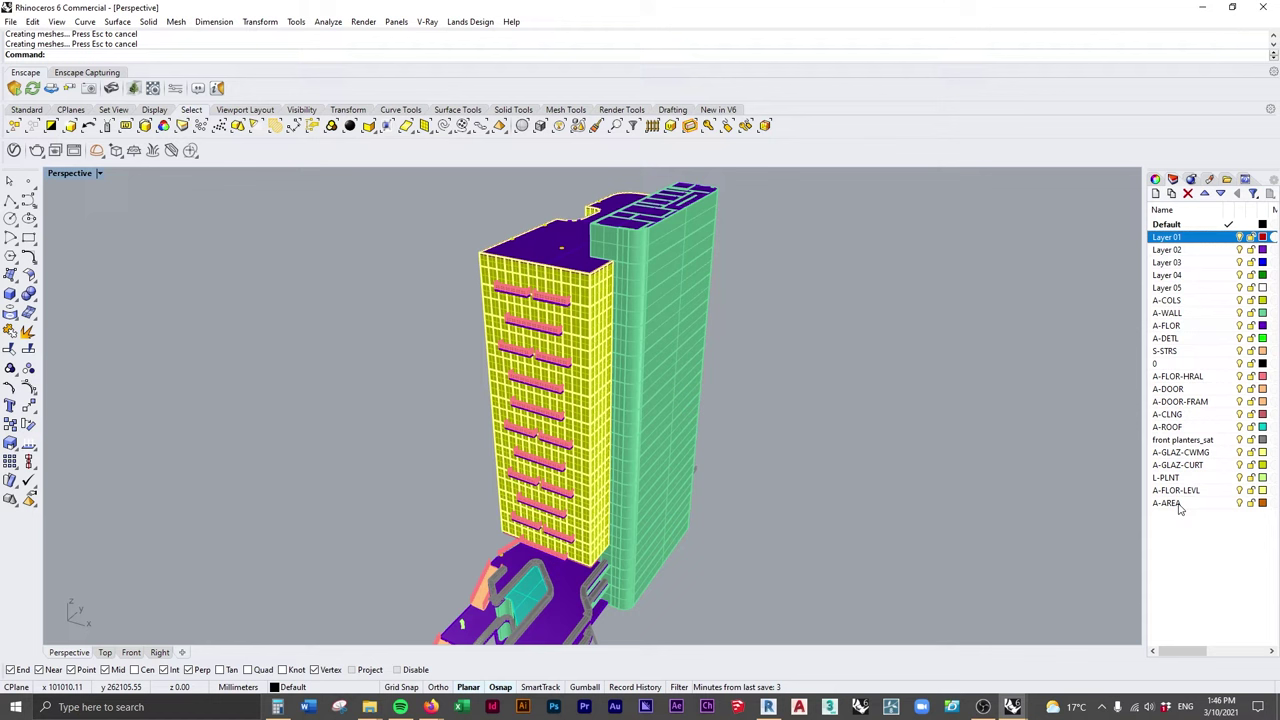
left_click(1168, 503, "shift")
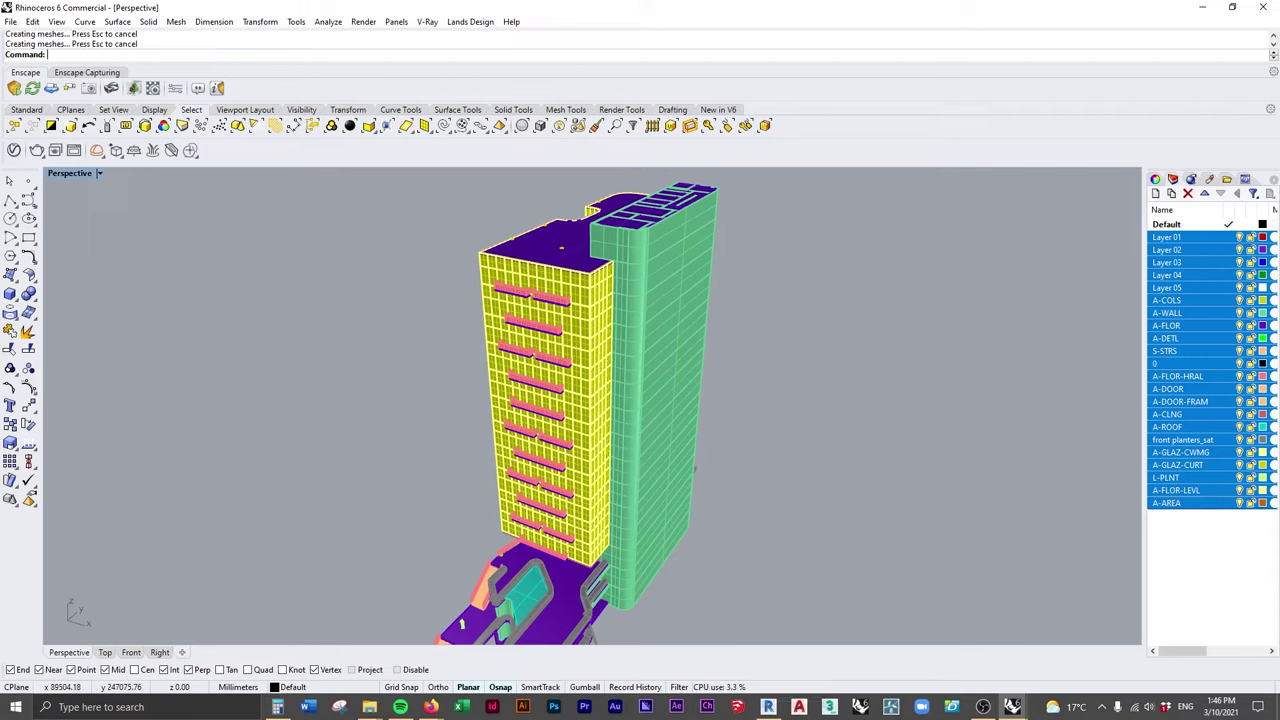
left_click(1252, 313, "ctrl")
left_click(1245, 452, "ctrl")
left_click(1245, 465, "ctrl")
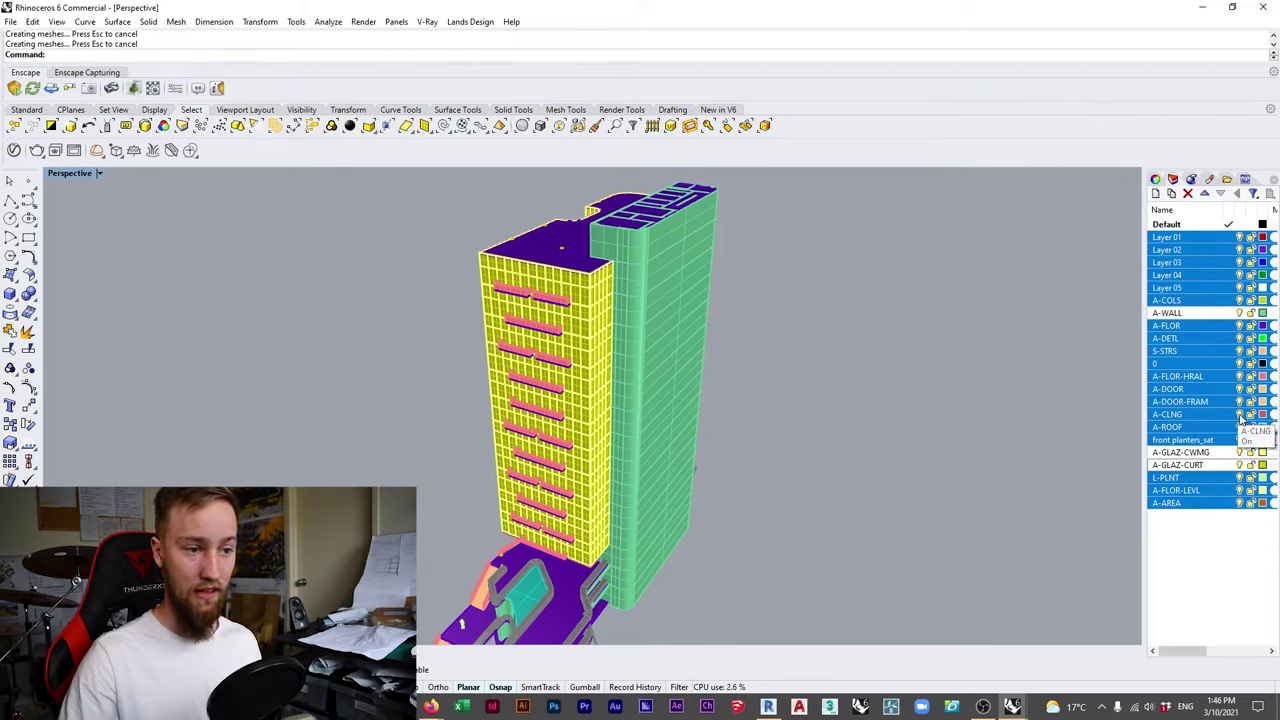
left_click(1240, 415)
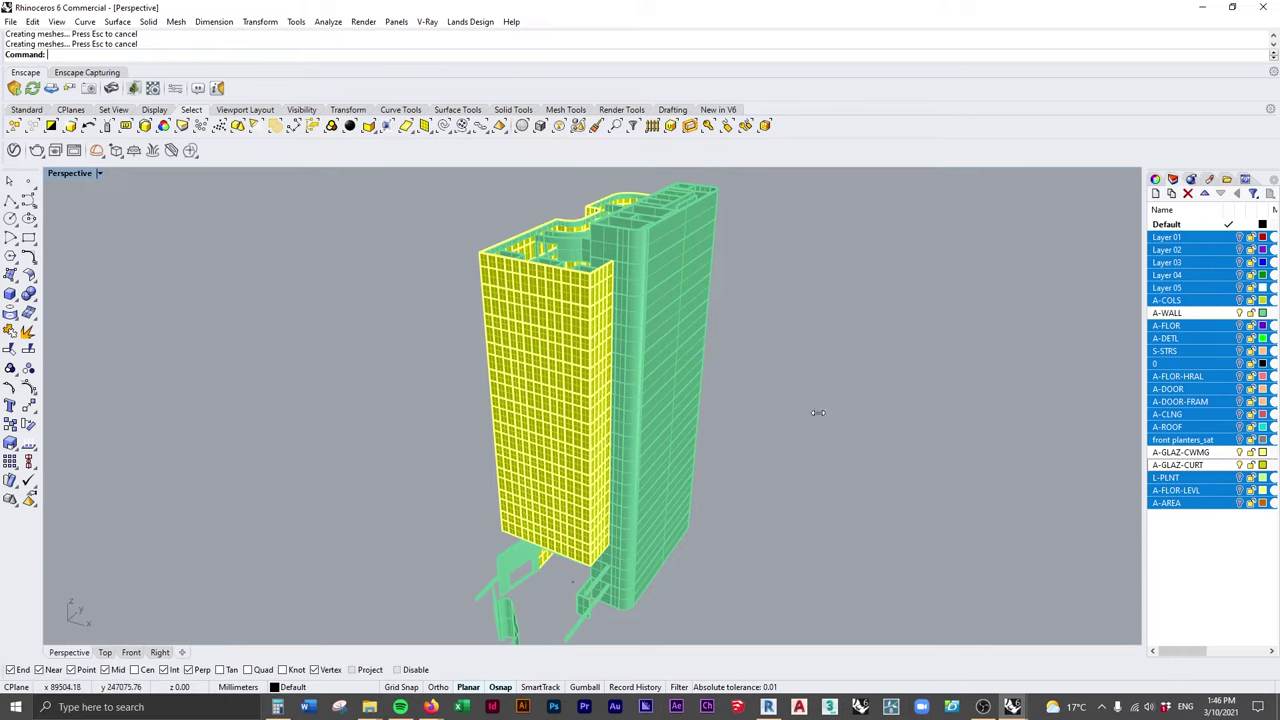
scroll(778, 390, "down", 2)
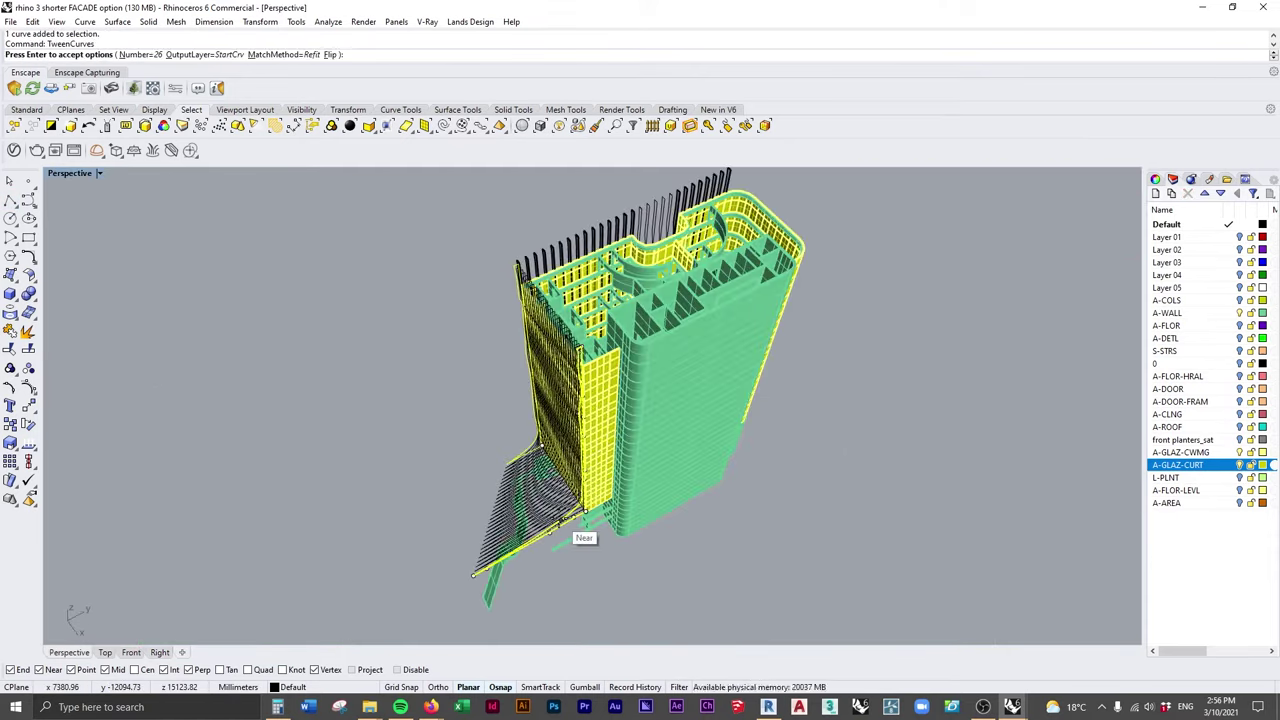
Step: Check the tweened fin curves at the tower base, and switch to Revit to view the Level 4 floor plan's facade corner
scroll(727, 395, "up", 3)
scroll(622, 410, "up", 2)
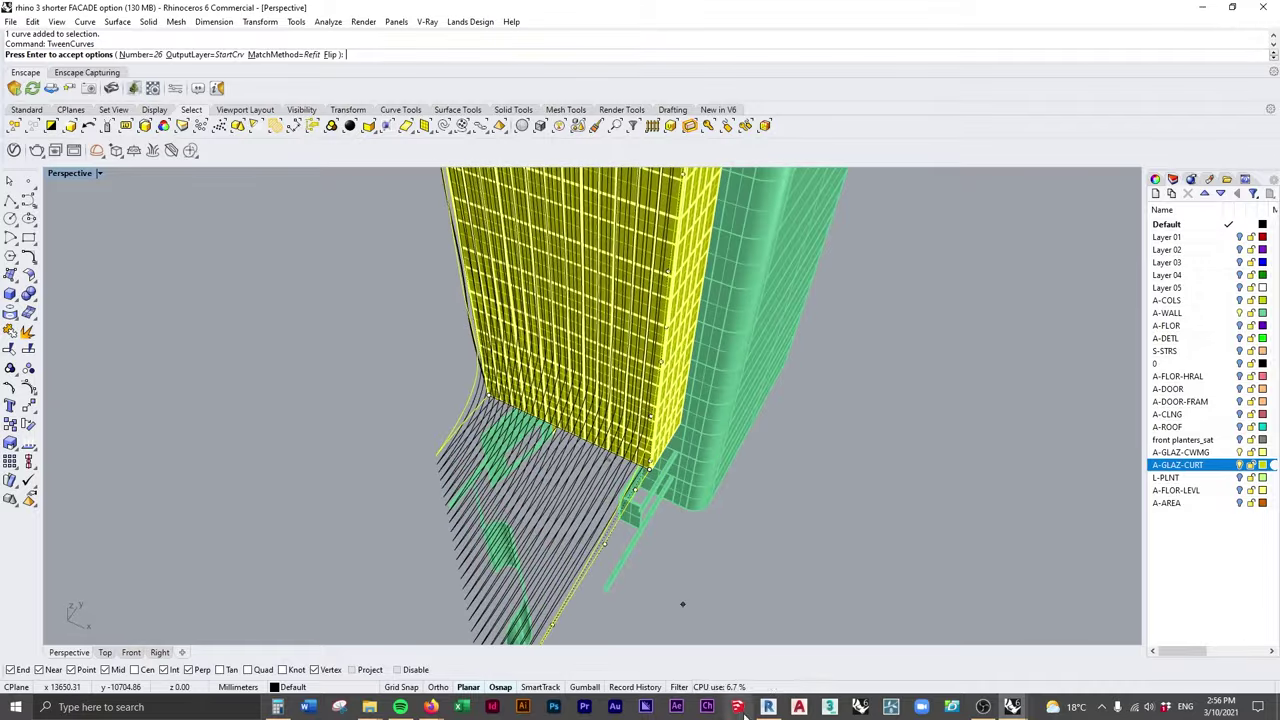
left_click(768, 707)
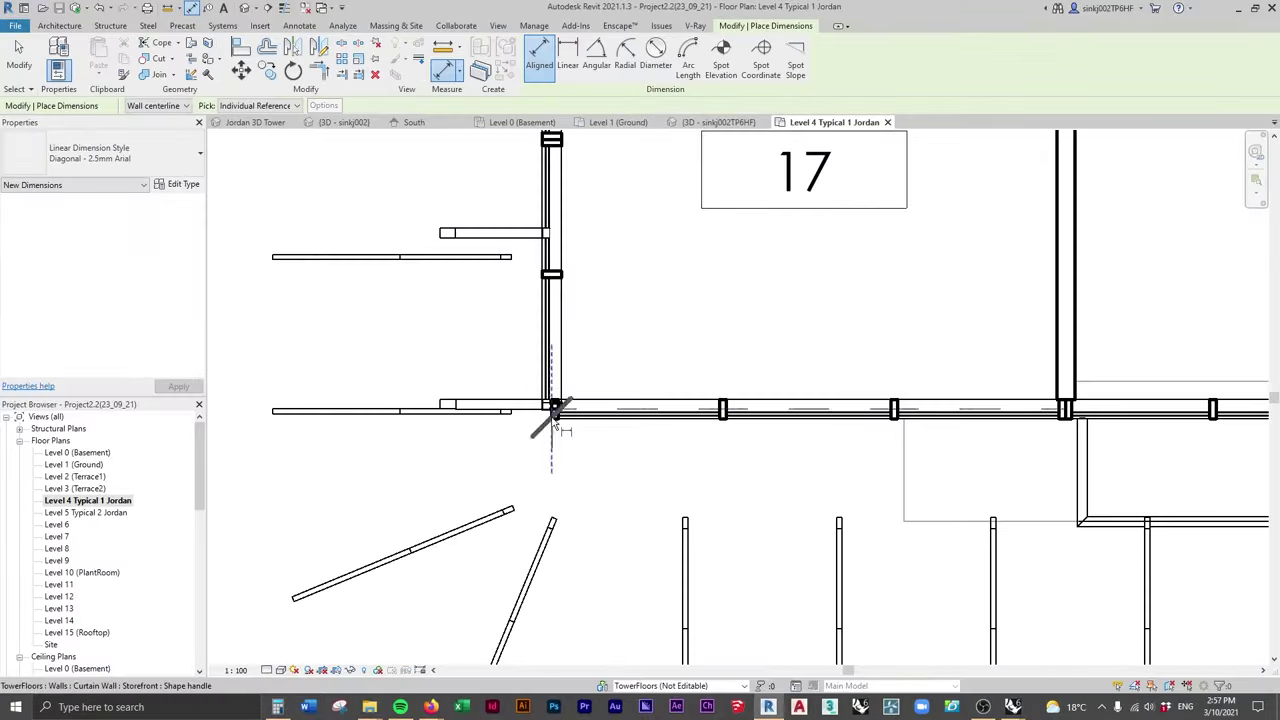
scroll(543, 430, "up", 3)
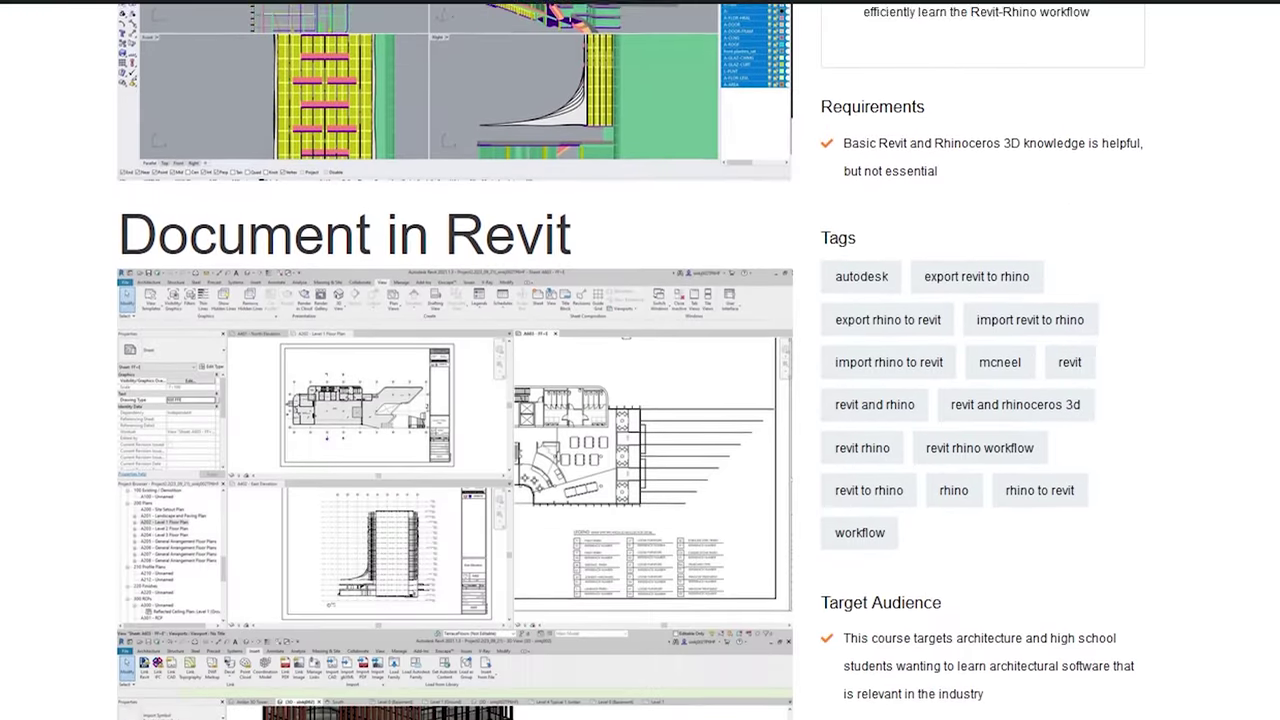
scroll(640, 360, "down", 5)
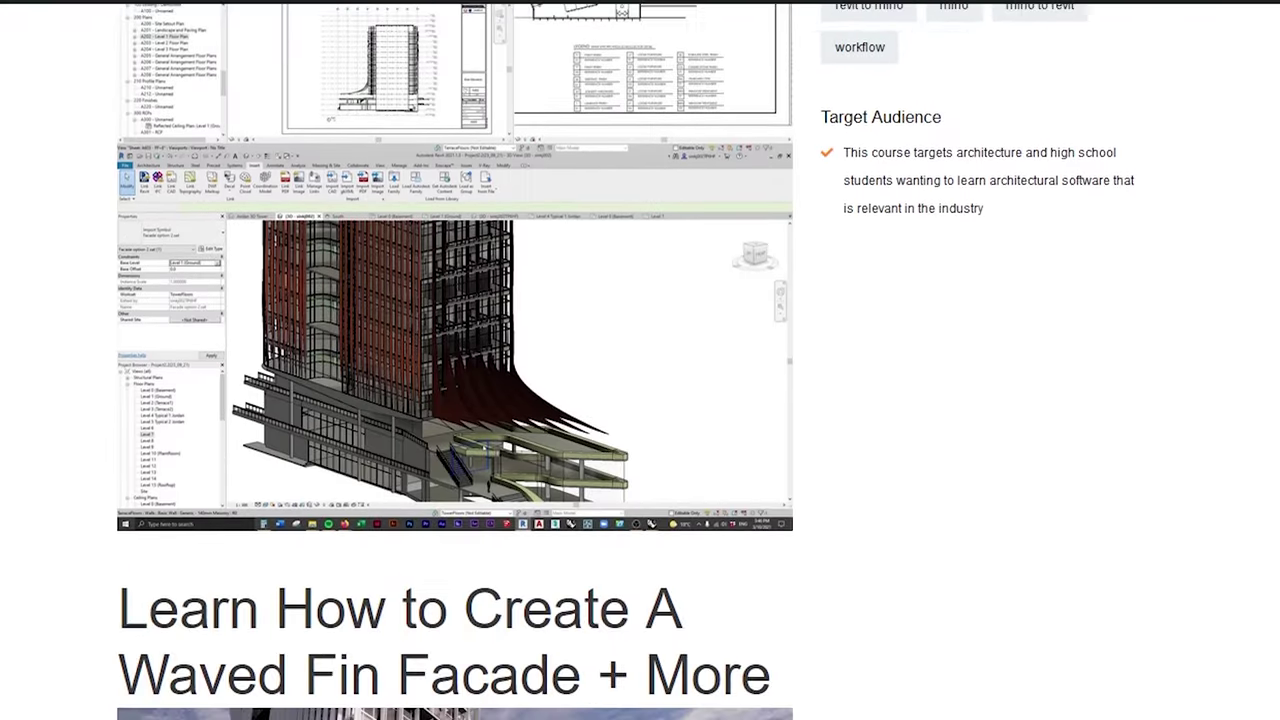
scroll(640, 360, "down", 5)
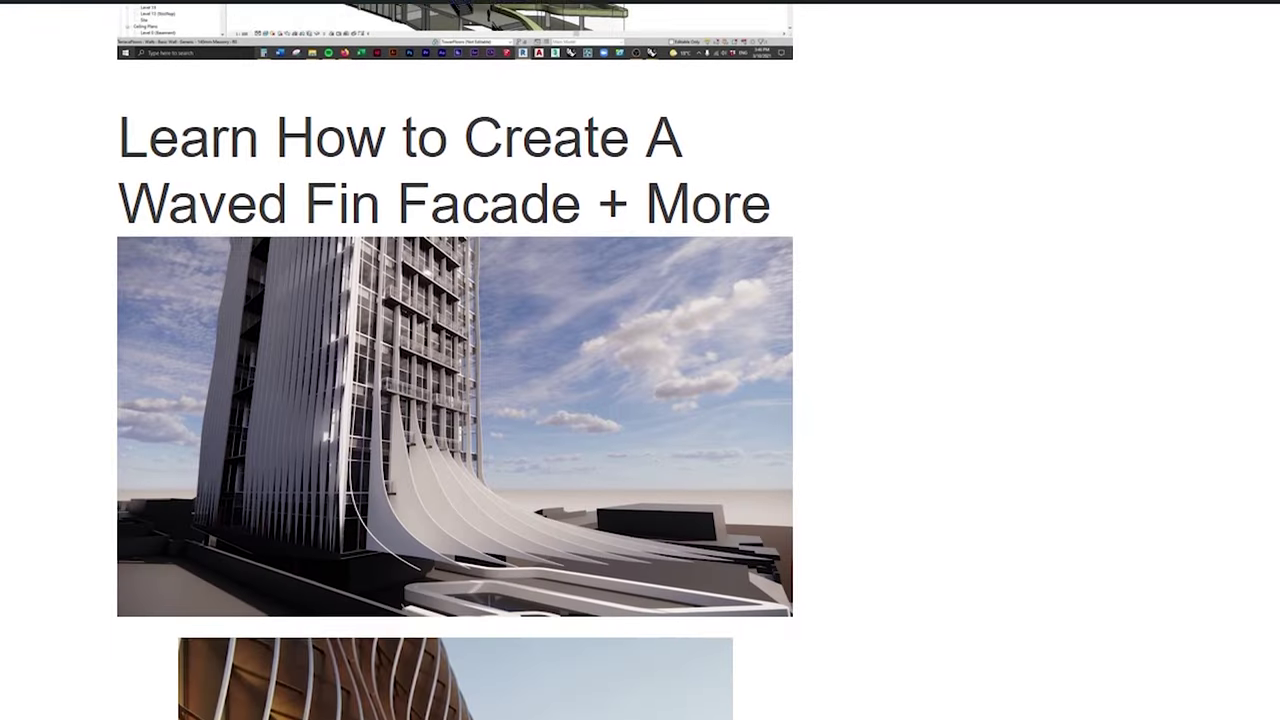